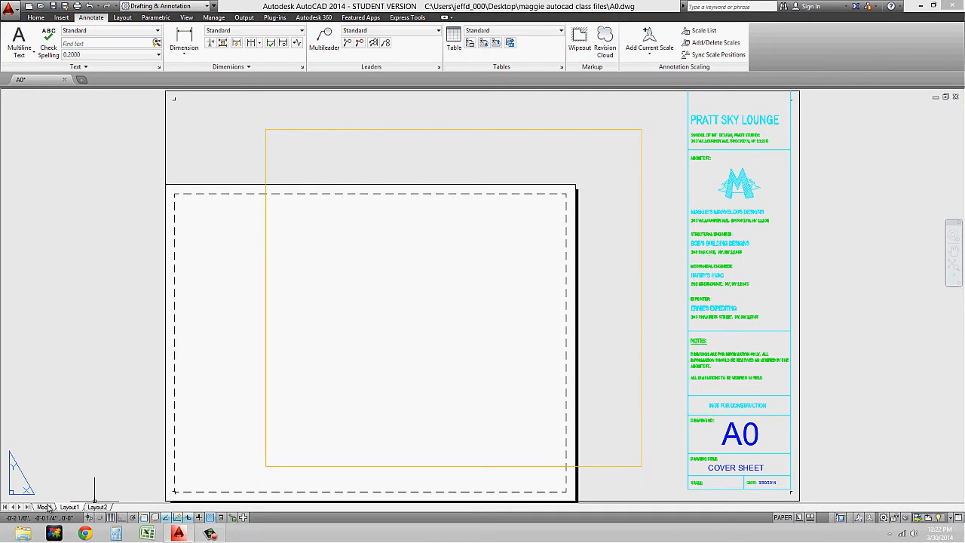
View the empty model space, then return to Layout1
left_click(45, 506)
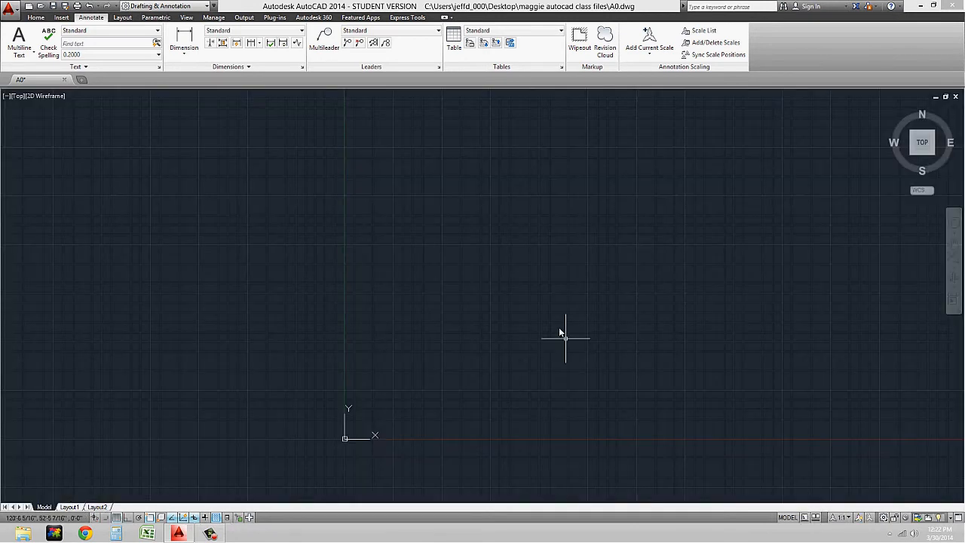
middle_click_drag(559, 329, 395, 352)
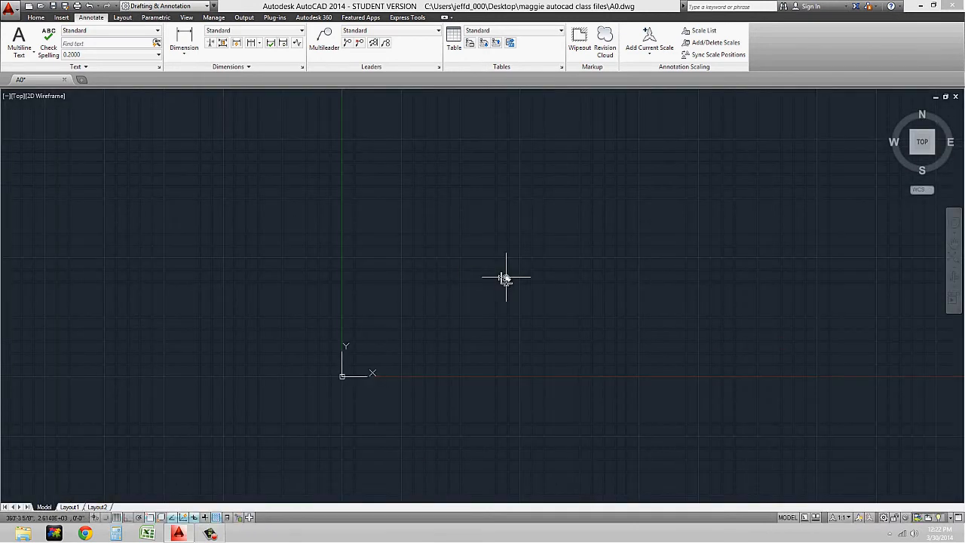
left_click(67, 507)
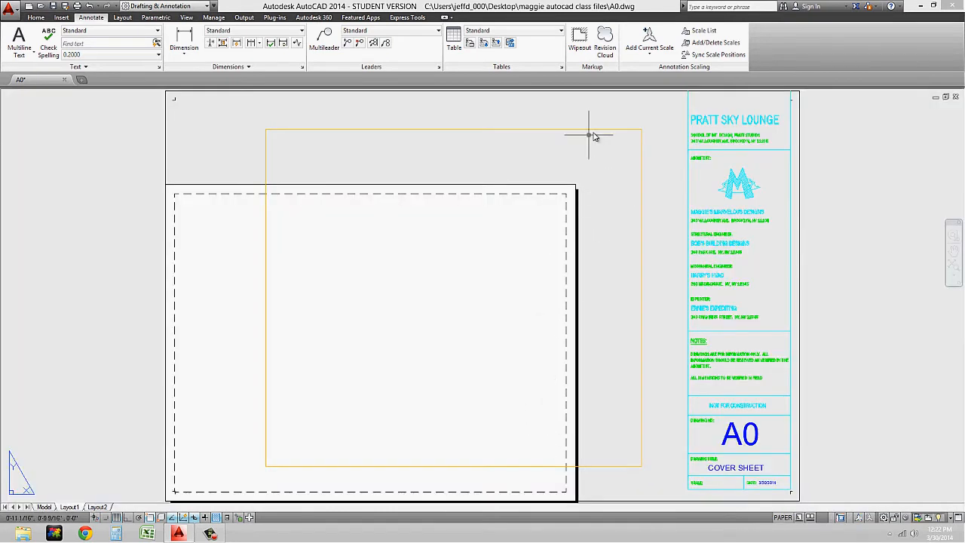
Delete the yellow viewport frame from the Layout1 sheet
middle_click_drag(431, 134, 453, 187)
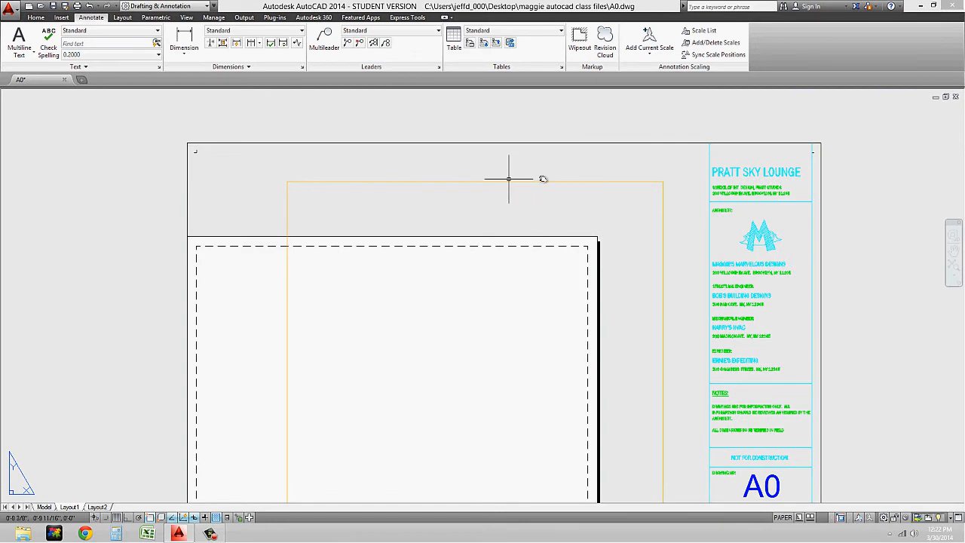
middle_click_drag(638, 223, 641, 192)
left_click(668, 210)
left_click(667, 208)
key("Delete")
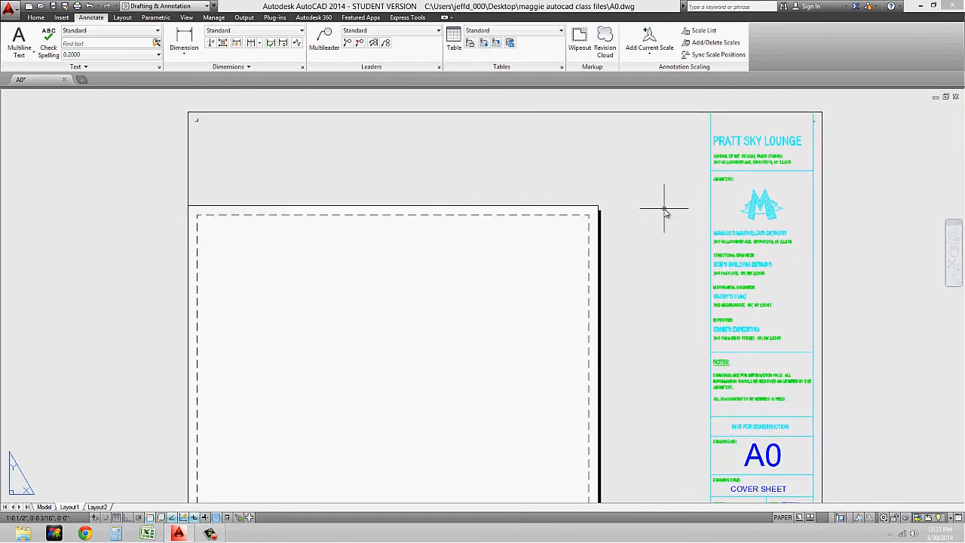
scroll(664, 212, "down", 3)
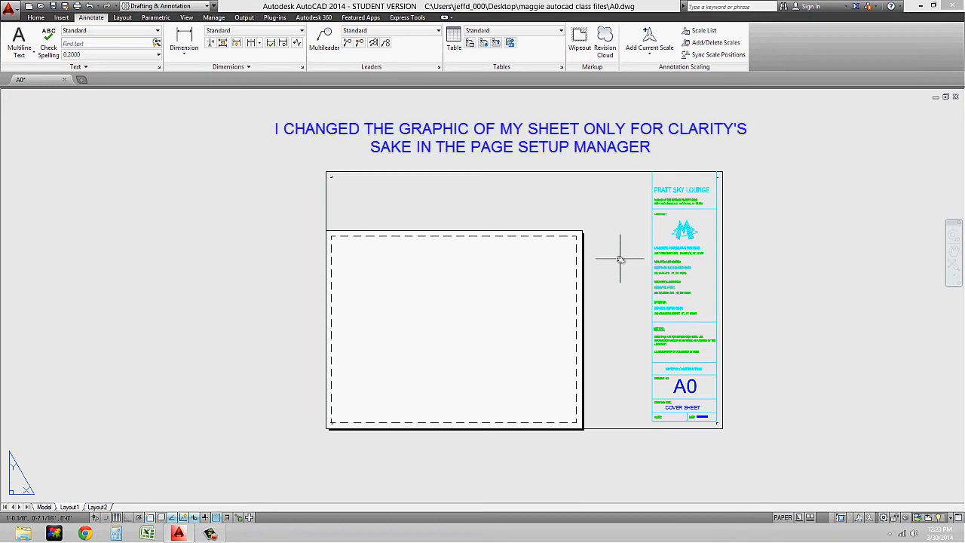
scroll(573, 302, "up", 2)
type("TABLE")
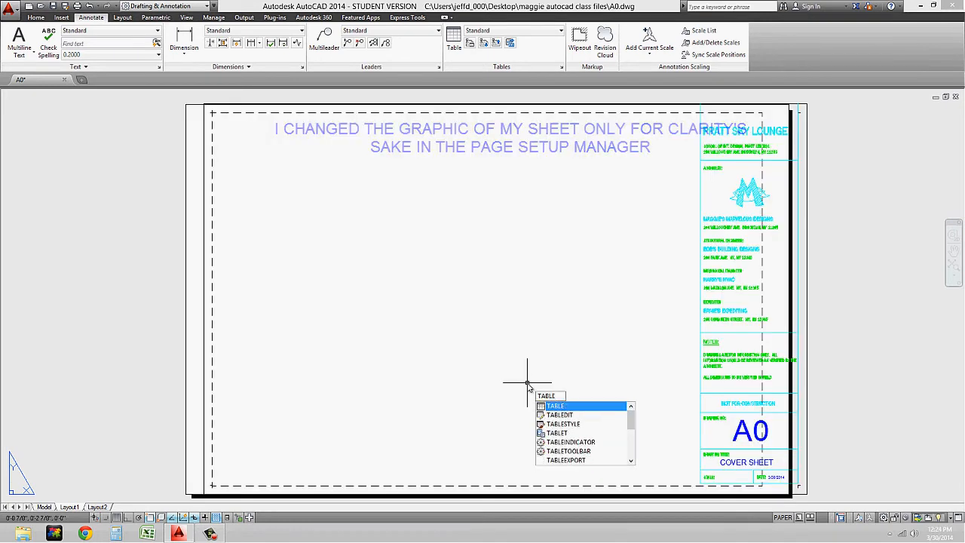
key("Escape")
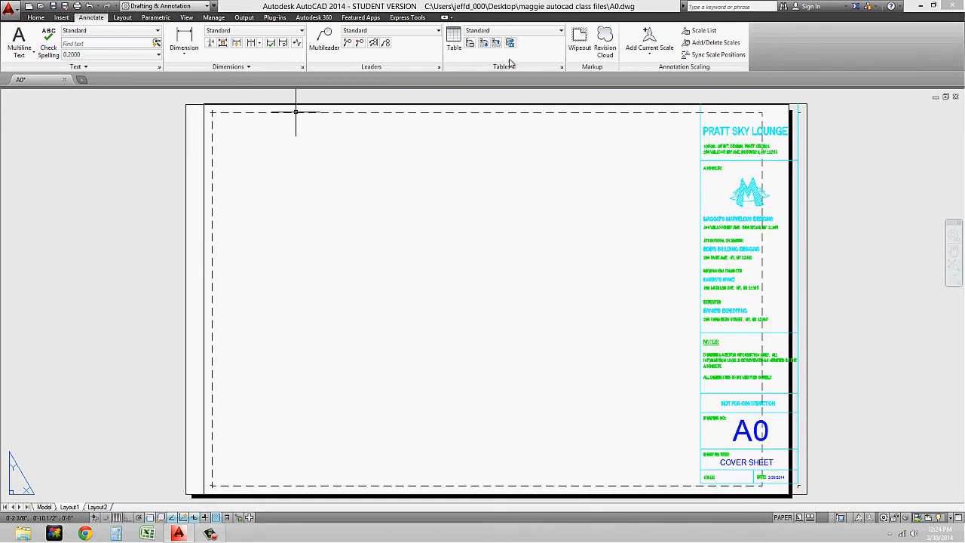
left_click(455, 38)
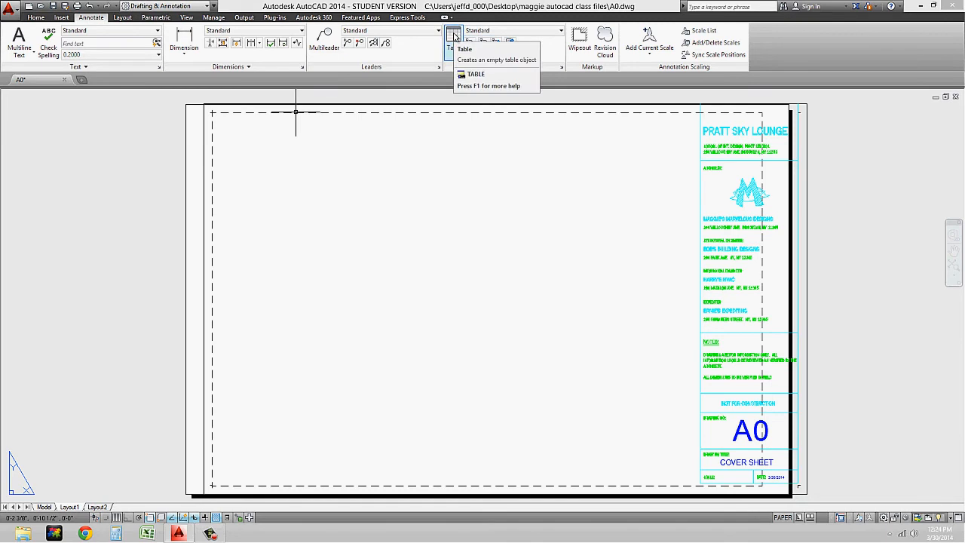
left_click(455, 38)
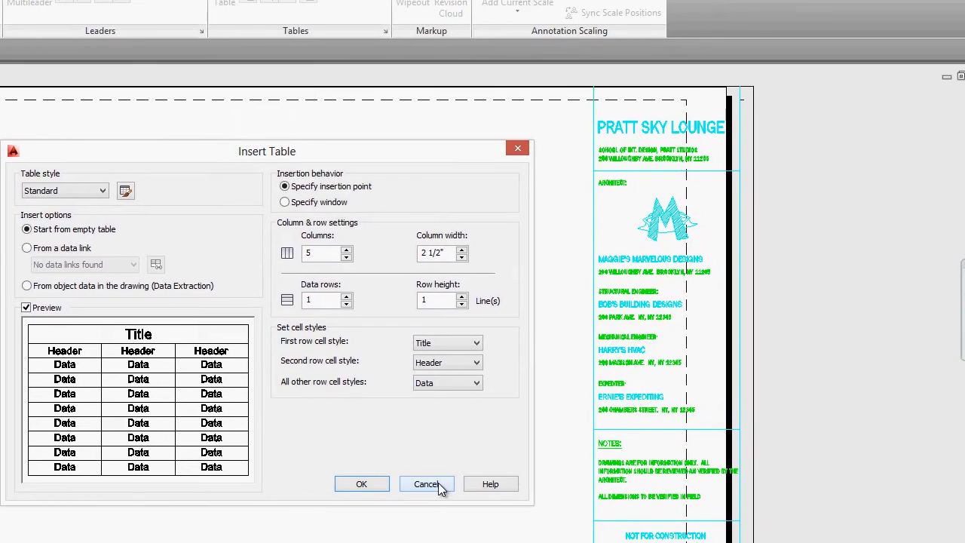
left_click(588, 413)
left_click(224, 4)
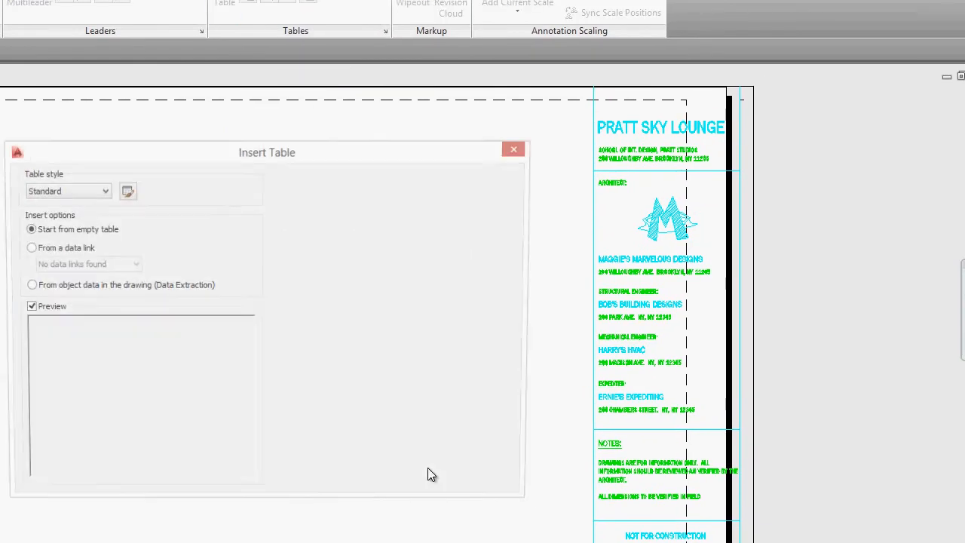
left_click(417, 490)
Insert an empty Standard-style table with 5 columns, 2 1/2" column width and 1 data row on the sheet, titled DRAWING LIST
type("table")
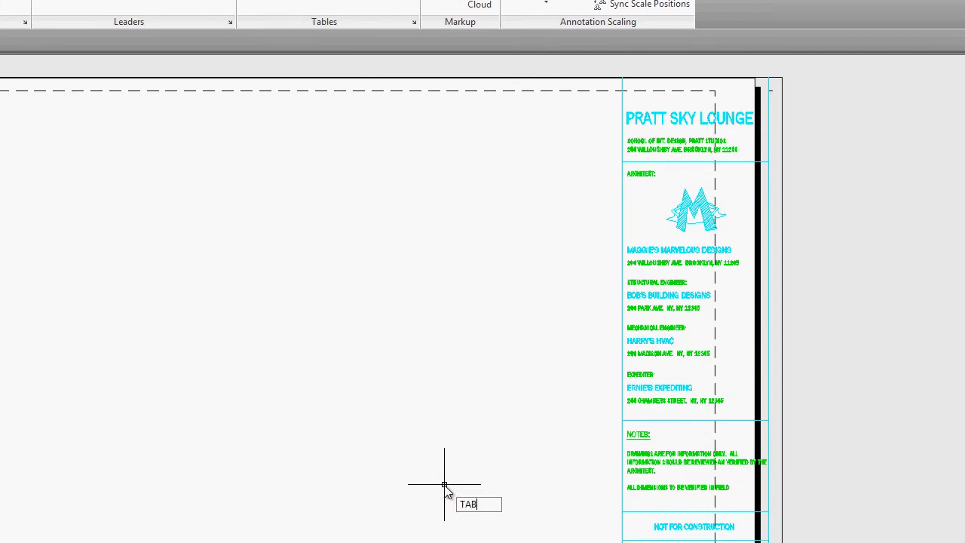
key("Return")
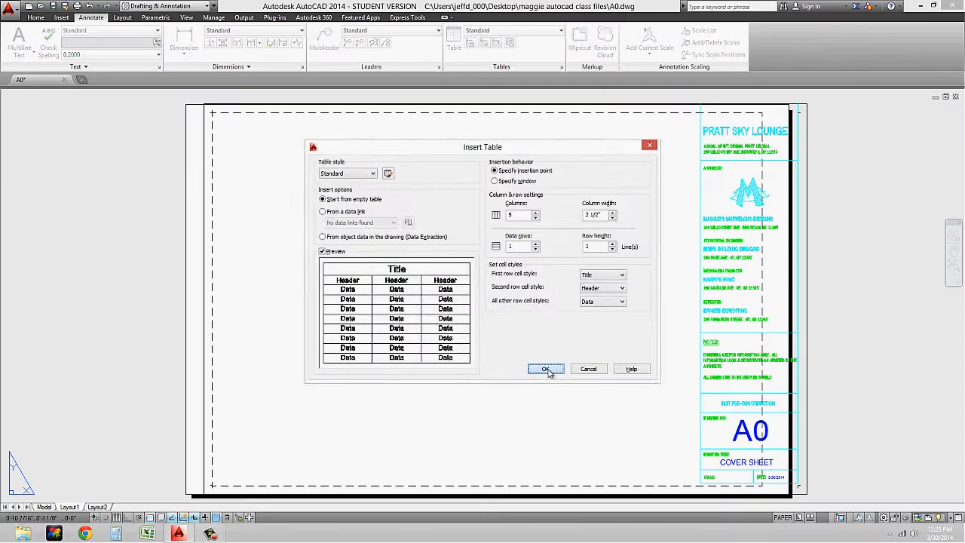
left_click(551, 377)
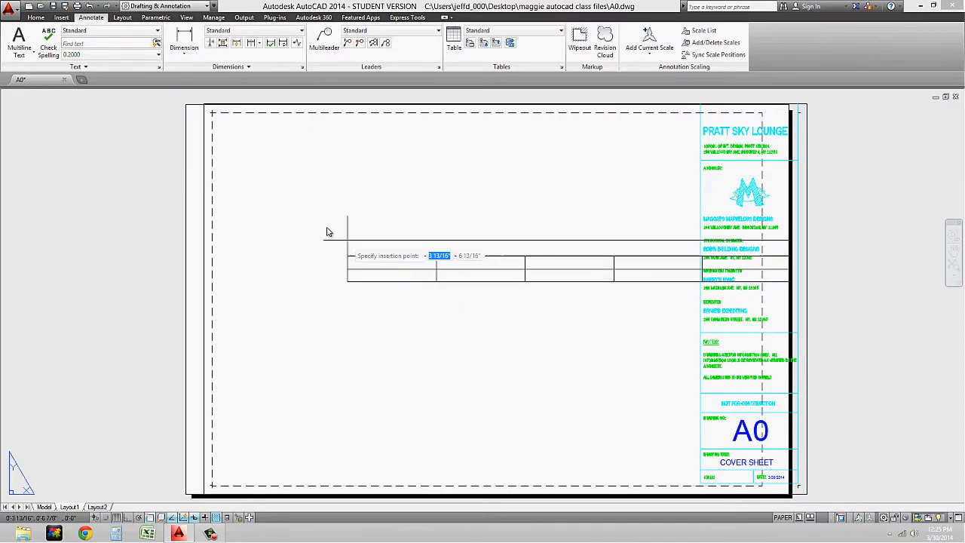
left_click(252, 219)
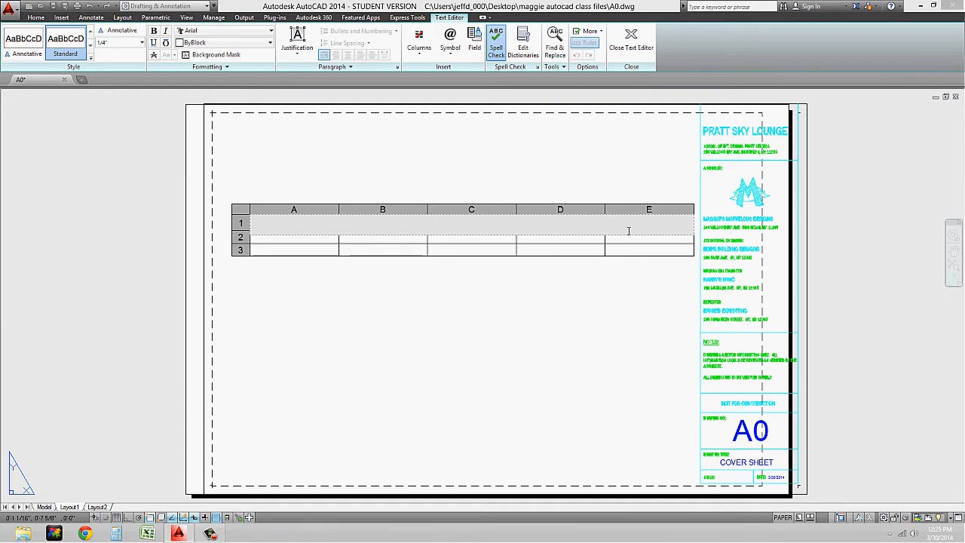
type("DRAWING LIST")
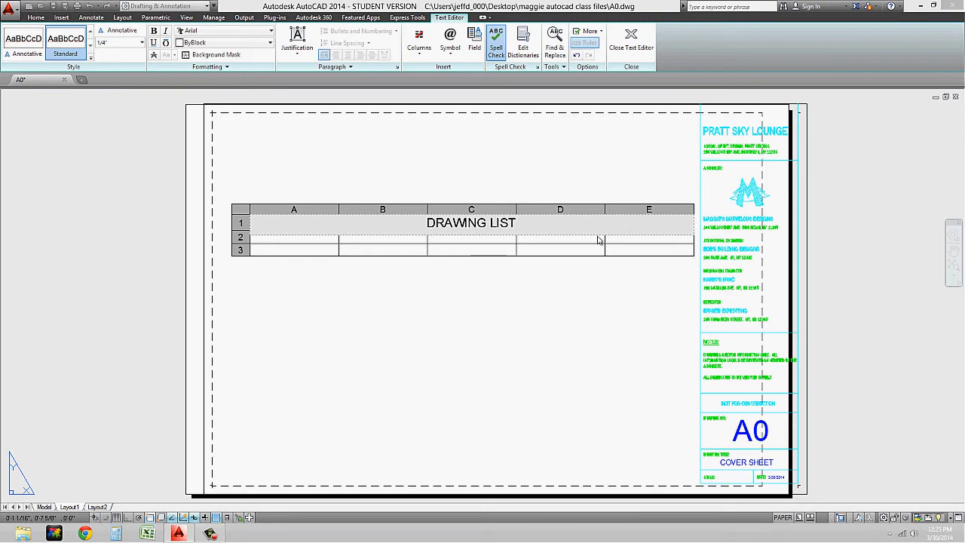
key("Tab")
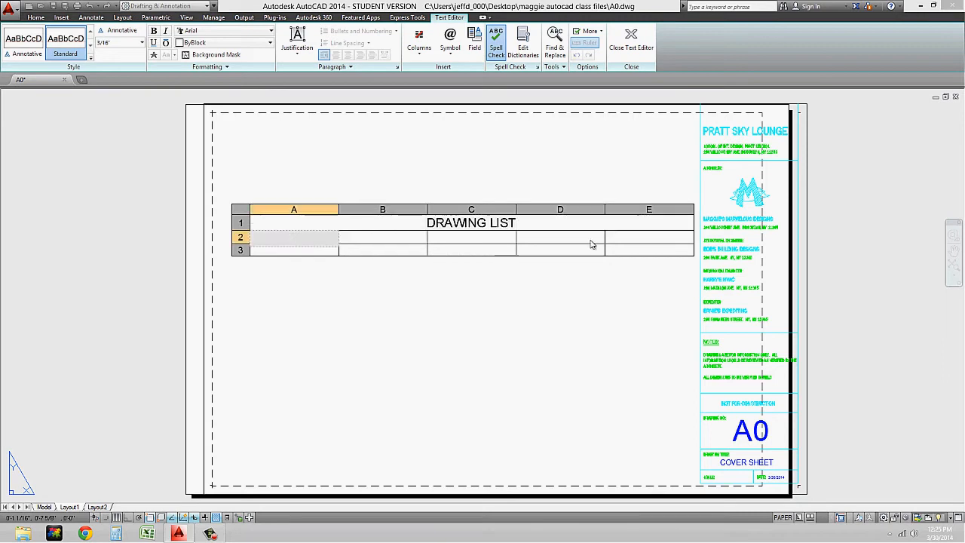
left_click(381, 239)
left_click(393, 238)
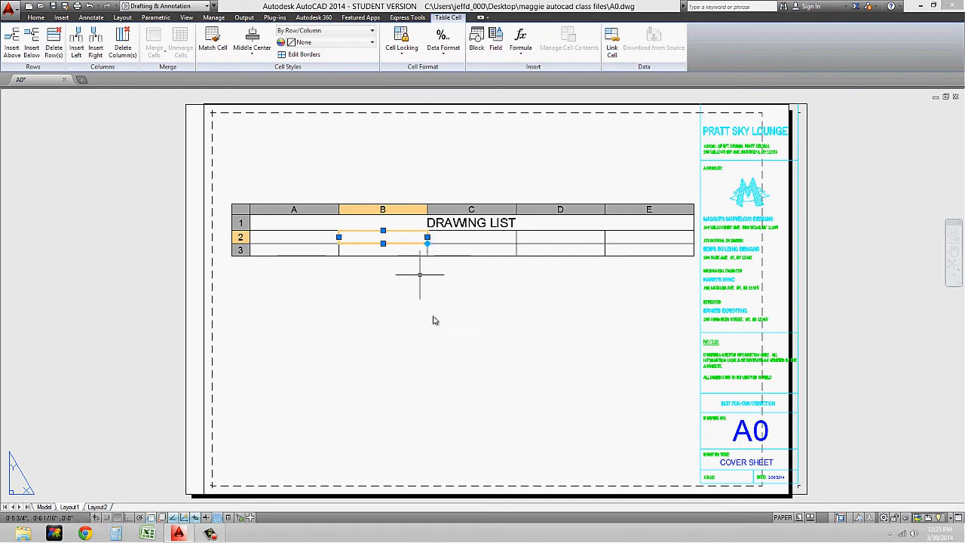
left_click(448, 240)
left_click(351, 240)
left_click(324, 249)
left_click(388, 252)
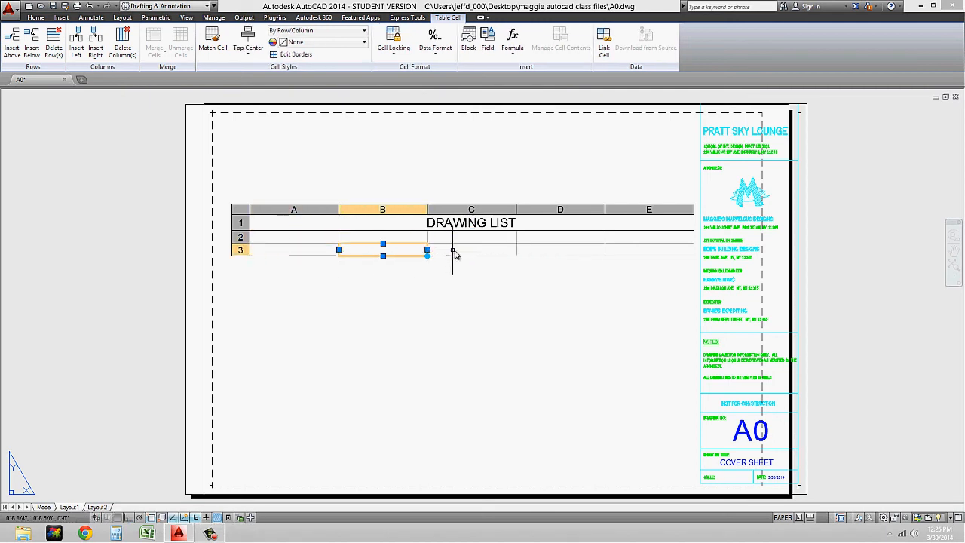
left_click(449, 249)
left_click(461, 237)
key("Left")
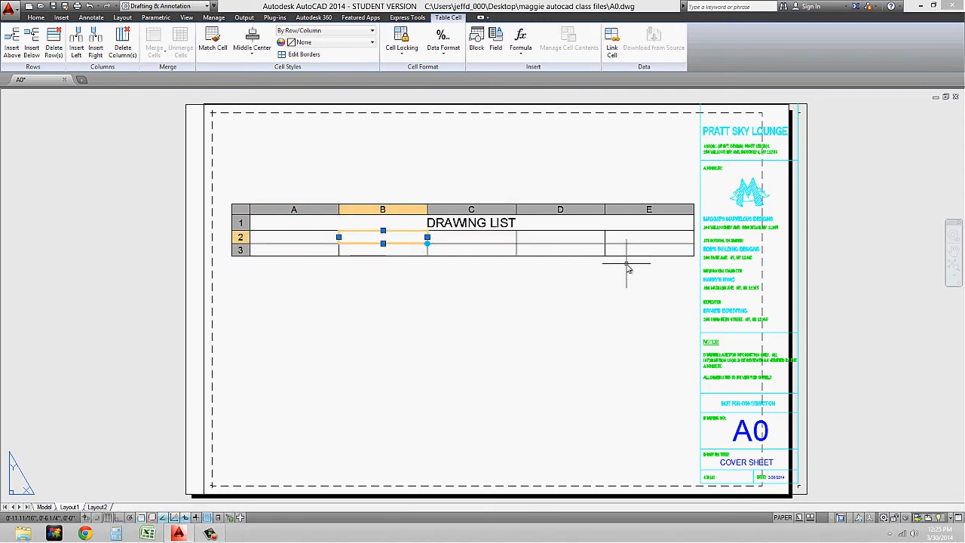
key("Left")
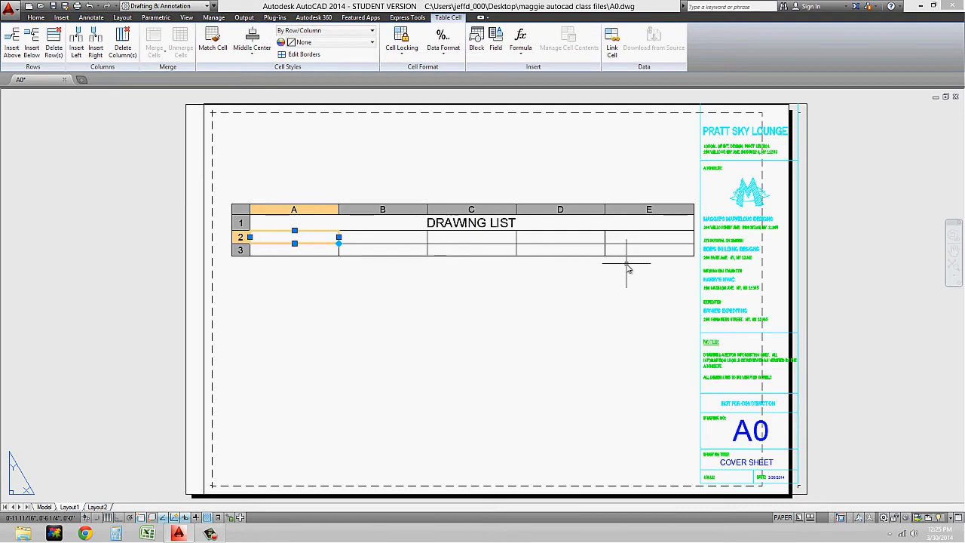
key("Right")
key("Right")
key("Right")
key("Right")
Enter the column headers DRAWING NUMBER in cell A2 and DRAWING NAME in cell B2
key("Left")
key("Left")
key("Left")
key("Left")
type("DRAW")
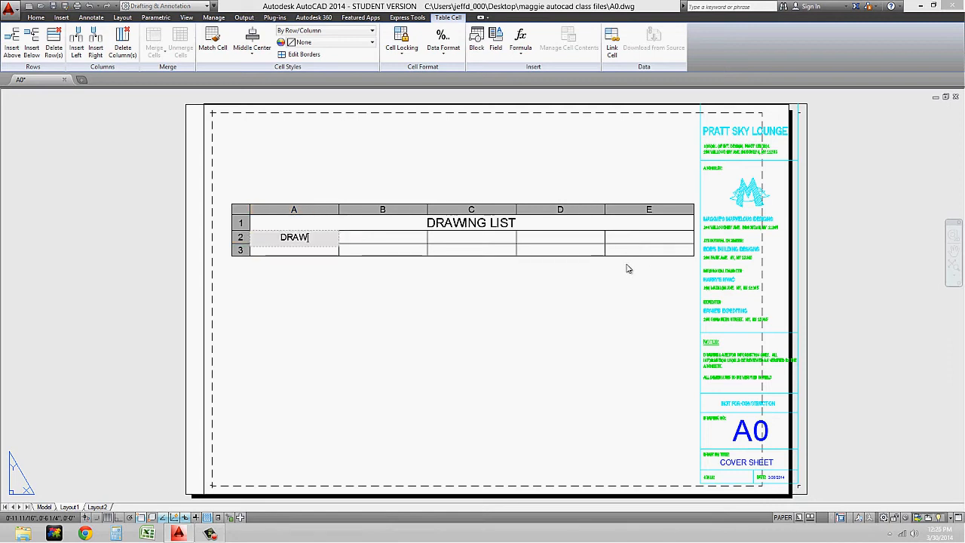
type("ING NUMBER")
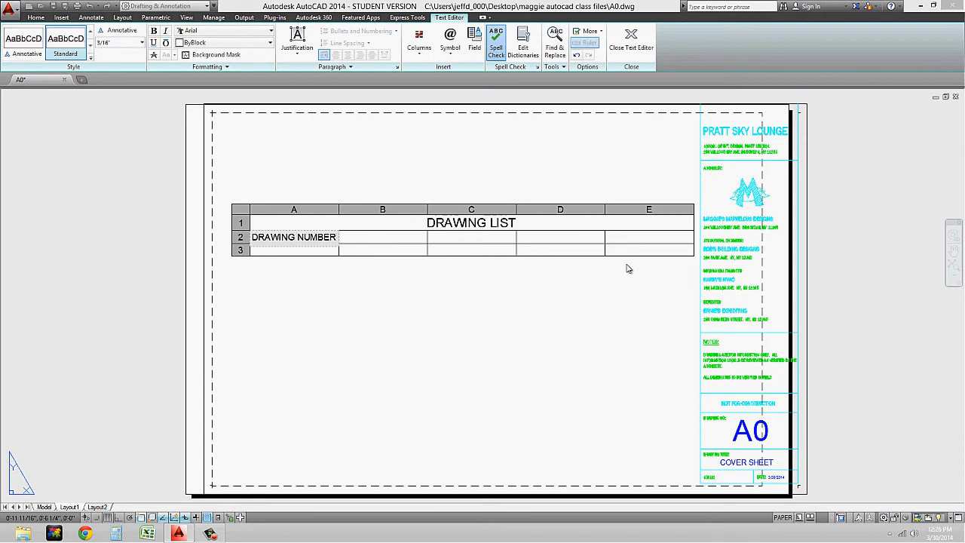
key("Tab")
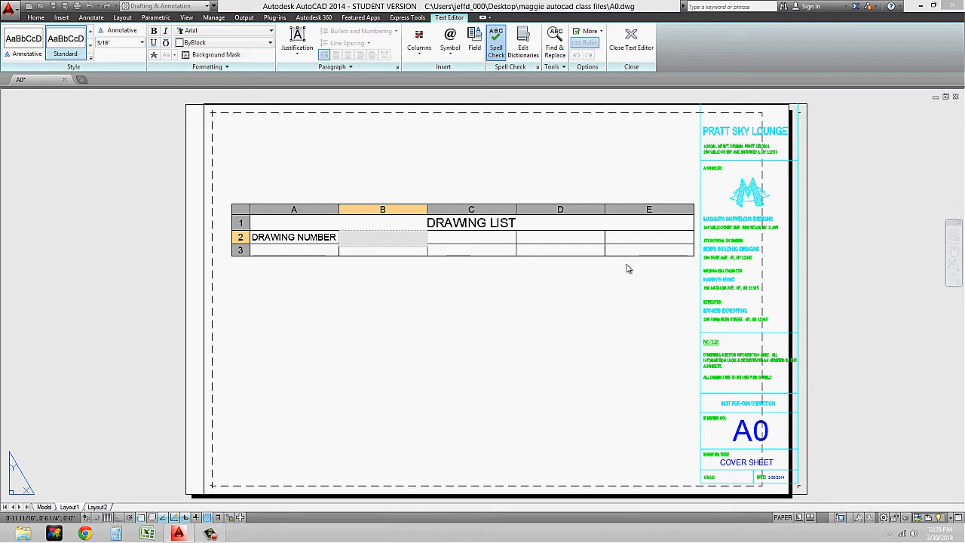
type("LI")
type("DRAWING NAME")
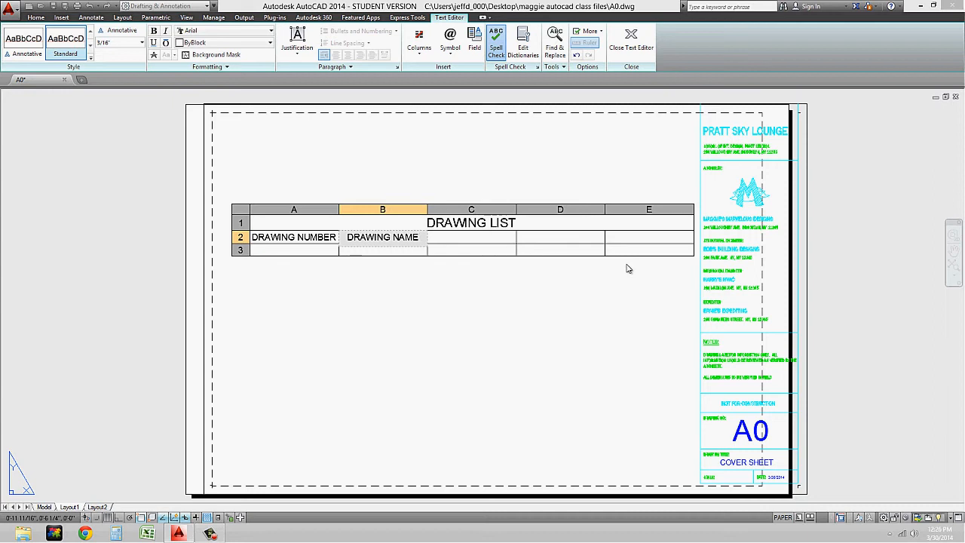
left_click(390, 261)
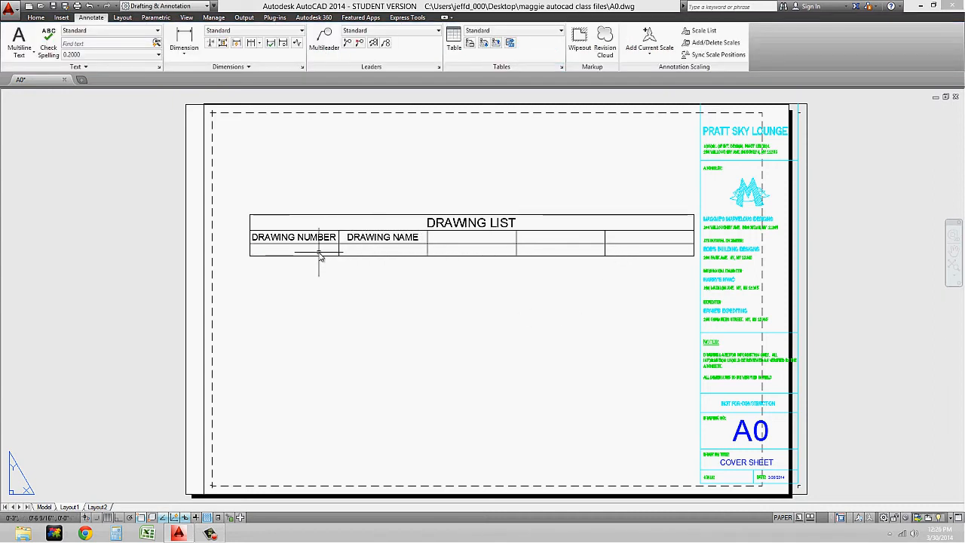
left_click(280, 248)
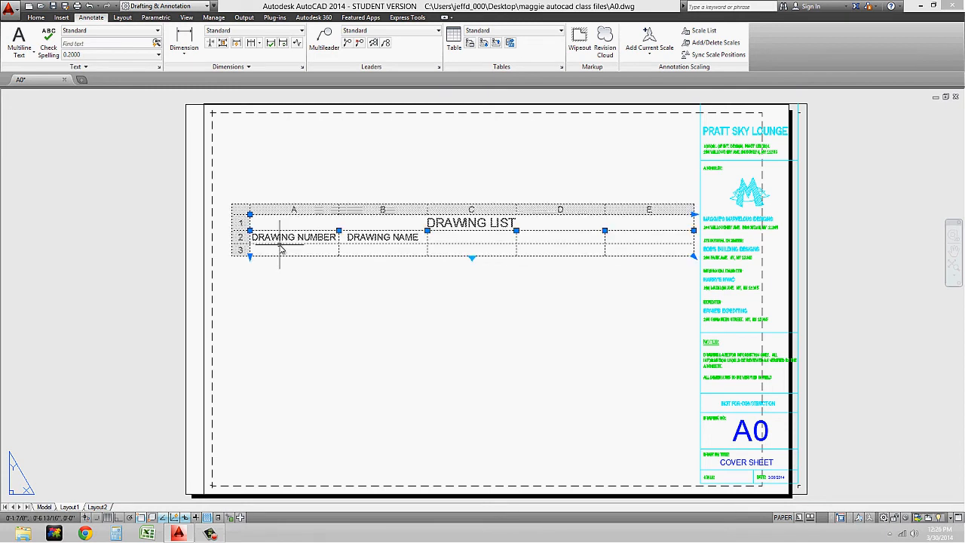
left_click(241, 250)
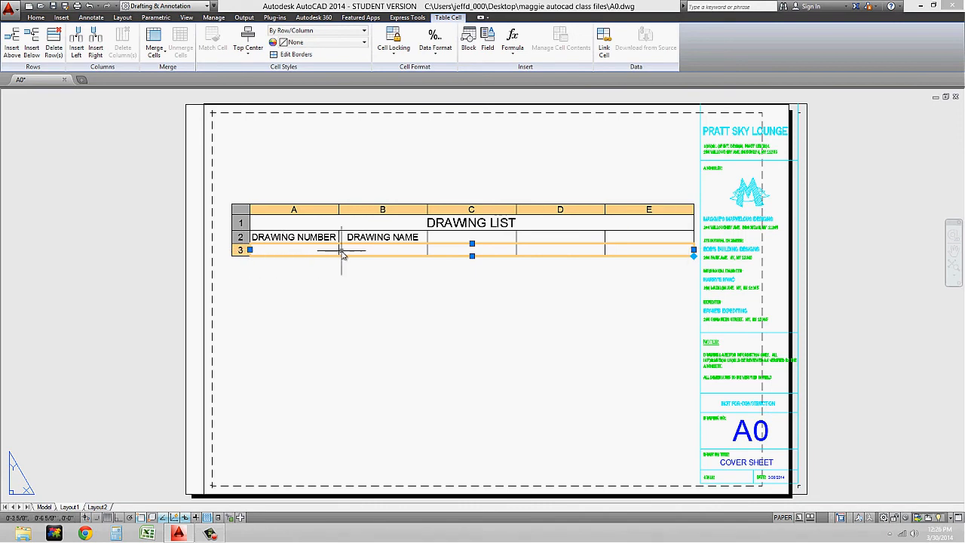
left_click(318, 211)
left_click(246, 254)
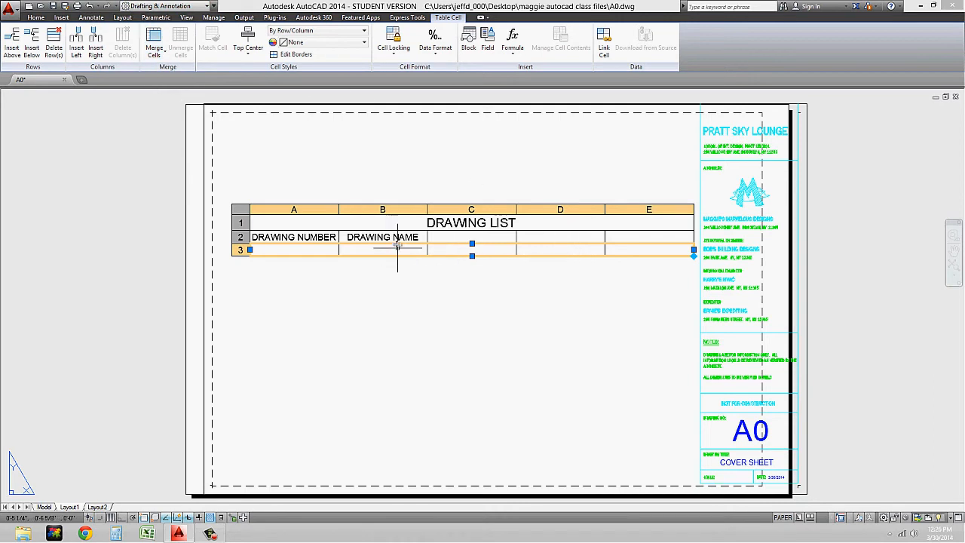
key("Escape")
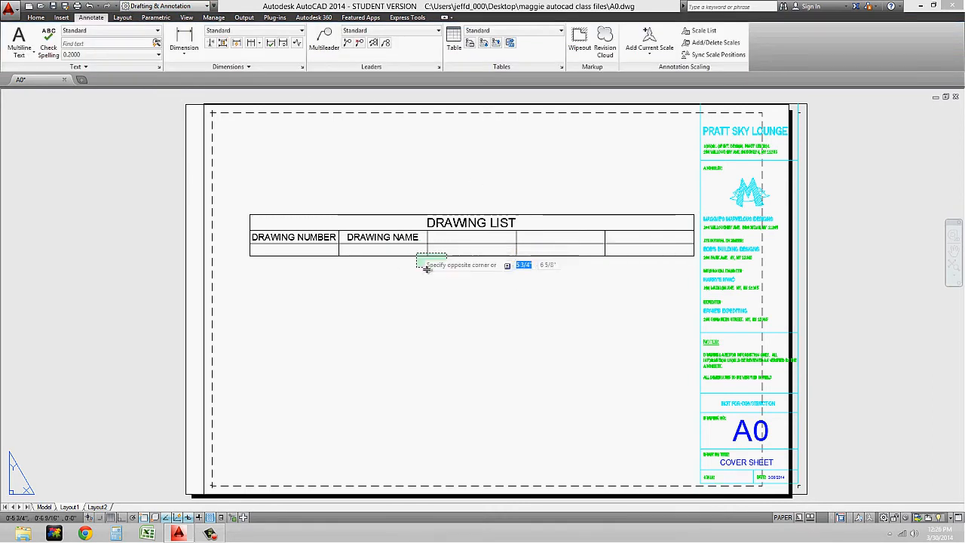
Merge cells B3 through E3 of the drawing list table into one cell with Merge All
left_click_drag(632, 246, 369, 247)
left_click_drag(629, 254, 363, 245)
left_click_drag(640, 253, 377, 247)
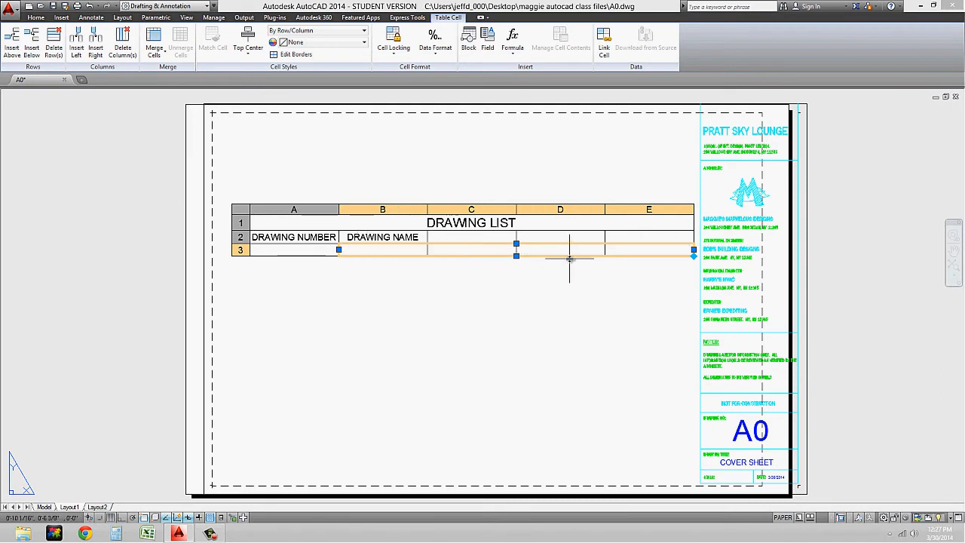
left_click(154, 46)
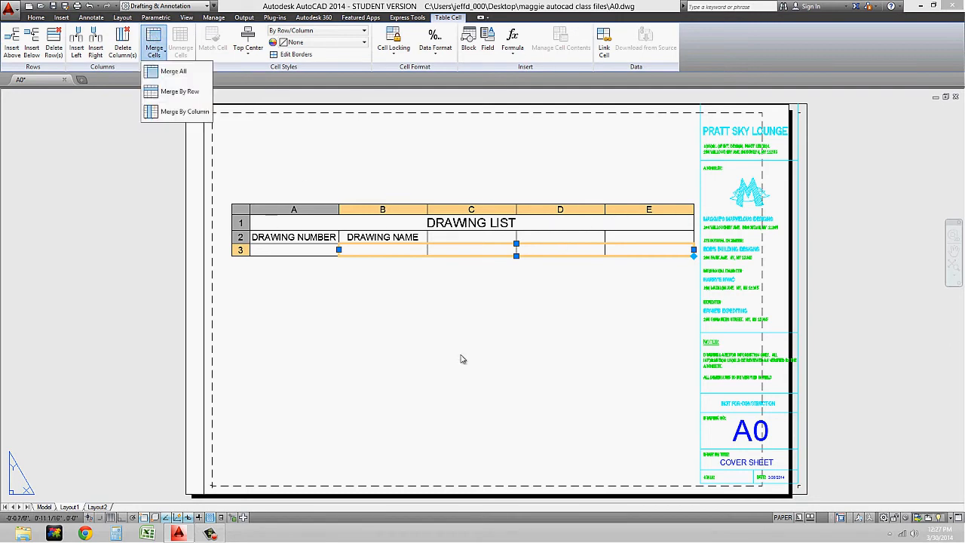
left_click(192, 73)
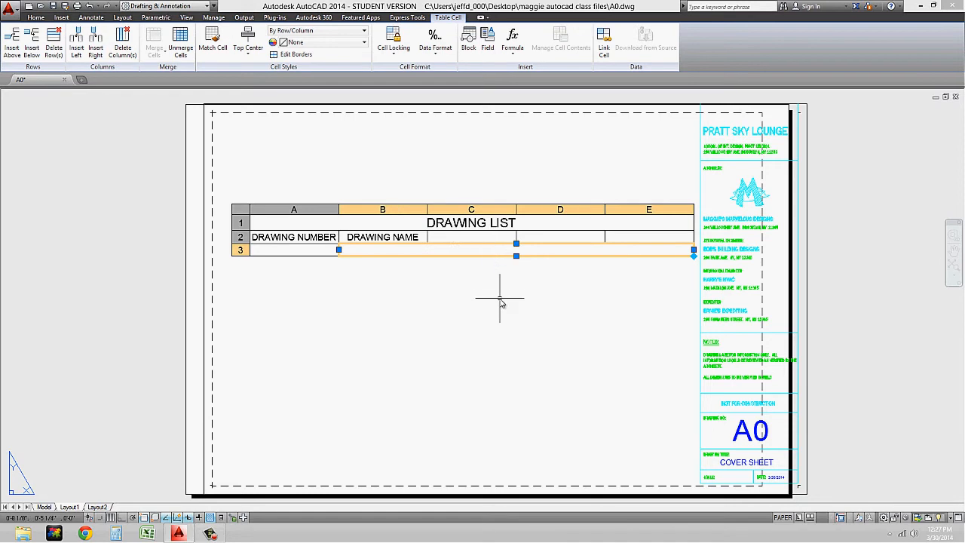
Insert six rows below row 3 of the drawing list table
left_click(502, 303)
left_click(452, 268)
left_click(378, 254)
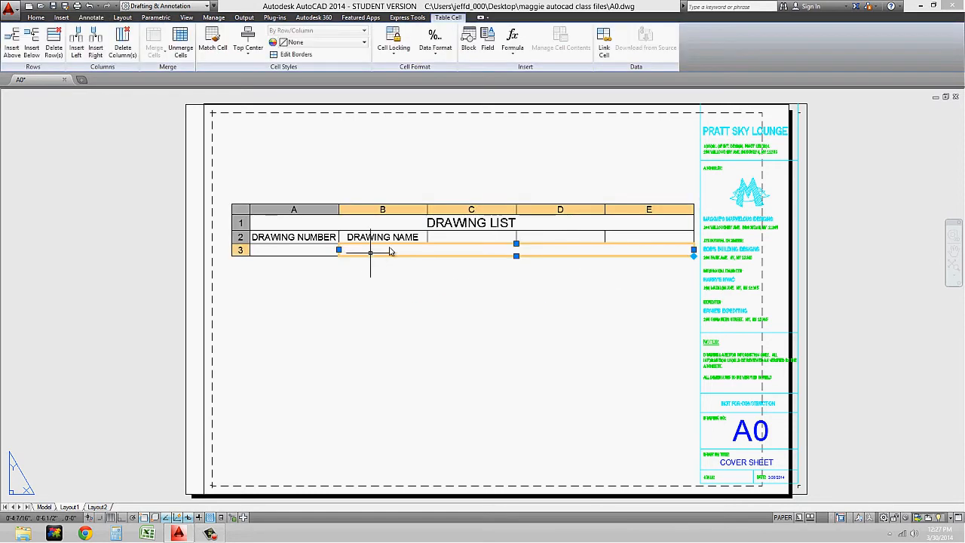
left_click(302, 254)
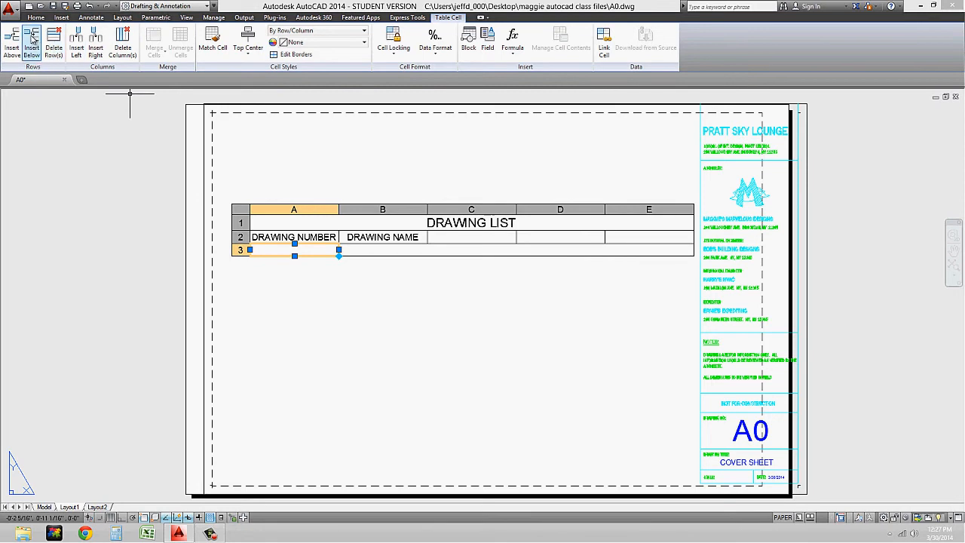
left_click(32, 41)
left_click(32, 41)
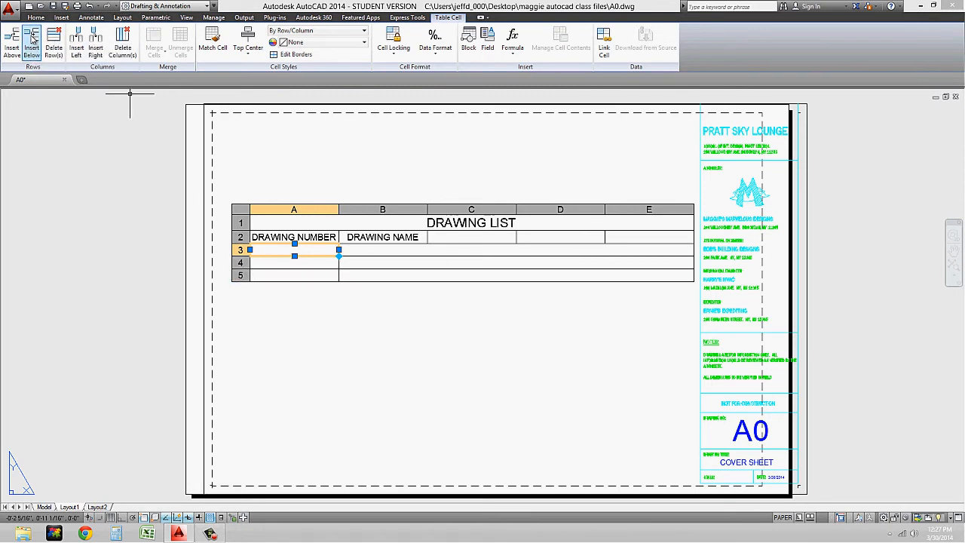
left_click(31, 42)
left_click(32, 41)
left_click(32, 41)
left_click(32, 42)
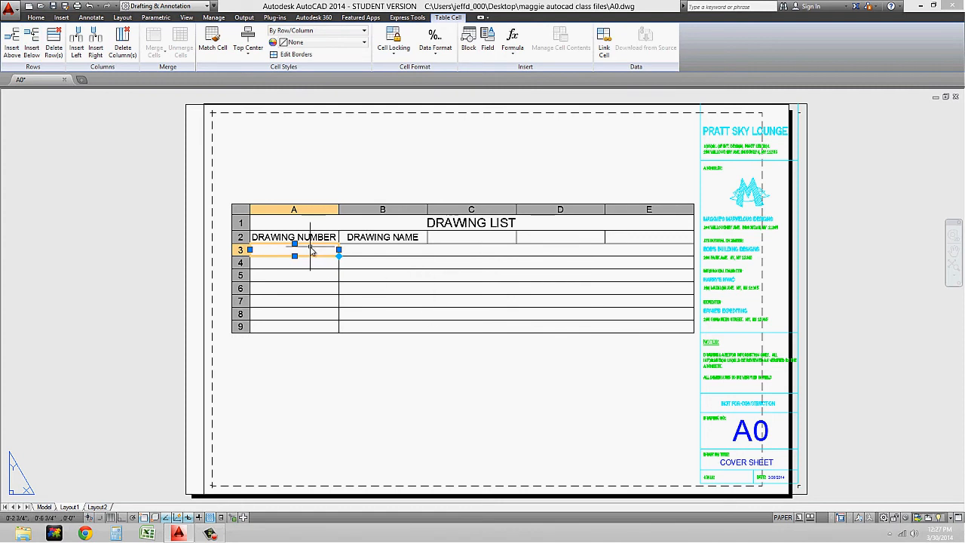
Enter A0 in cell A3 and COVER SHEET in the merged cell B3 of the drawing list table
left_click(341, 276)
left_click(318, 252)
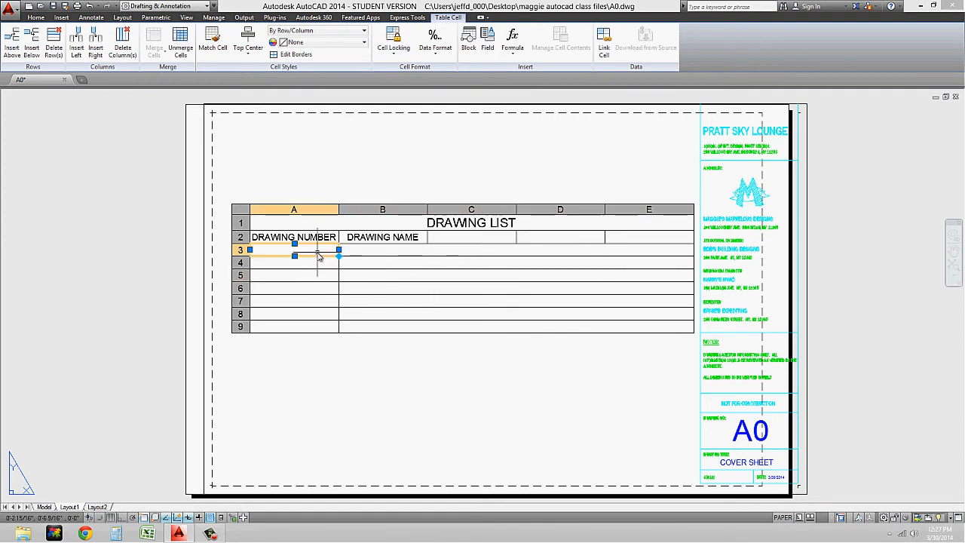
type("A0")
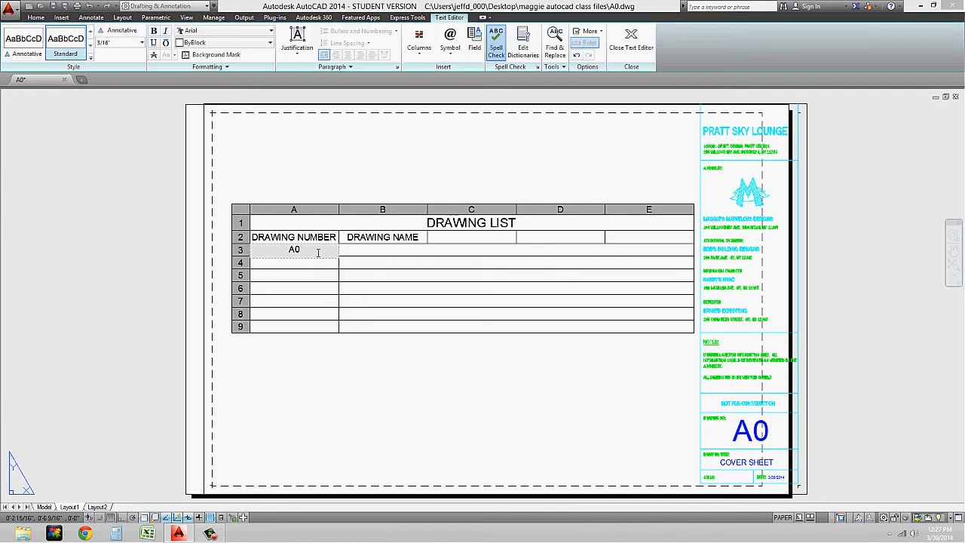
key("Tab")
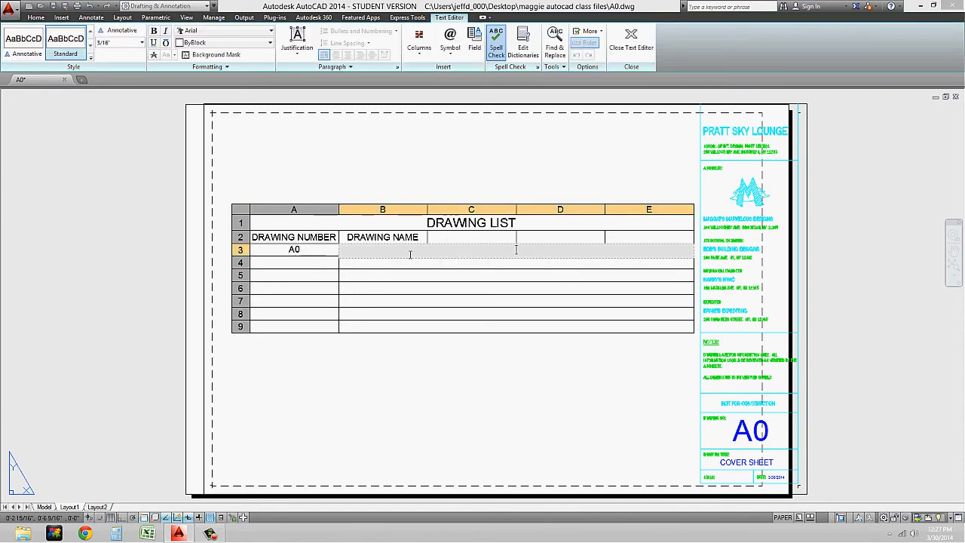
type("COVER SHEET")
key("BackSpace")
key("BackSpace")
key("BackSpace")
key("BackSpace")
key("BackSpace")
type("SHEET")
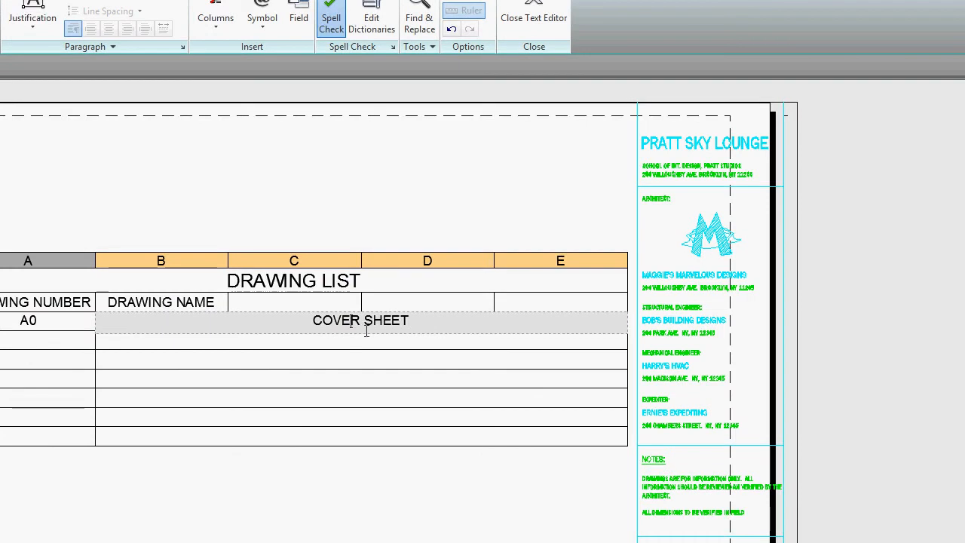
Set the justification of the COVER SHEET text in cell B3 to Top Left
double_click(416, 321)
left_click_drag(432, 320, 195, 294)
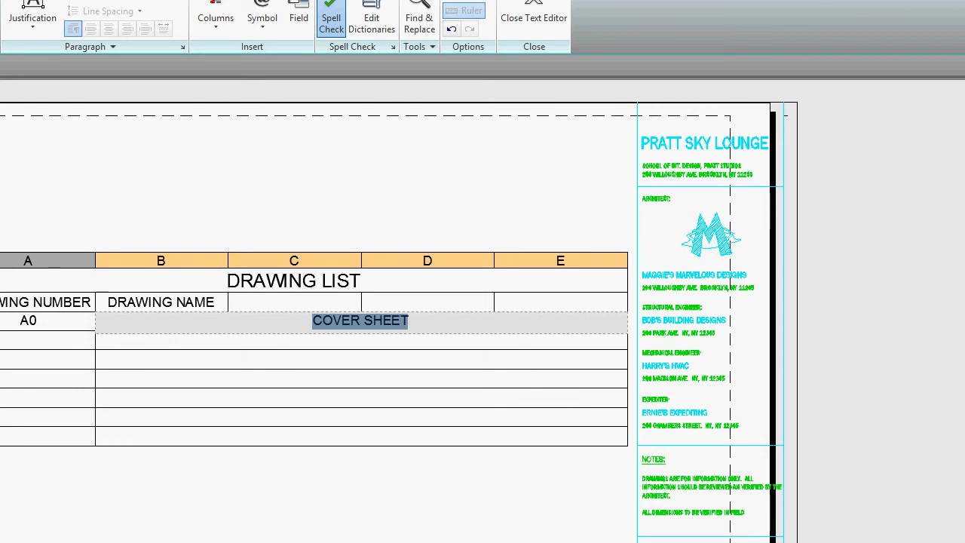
left_click(53, 32)
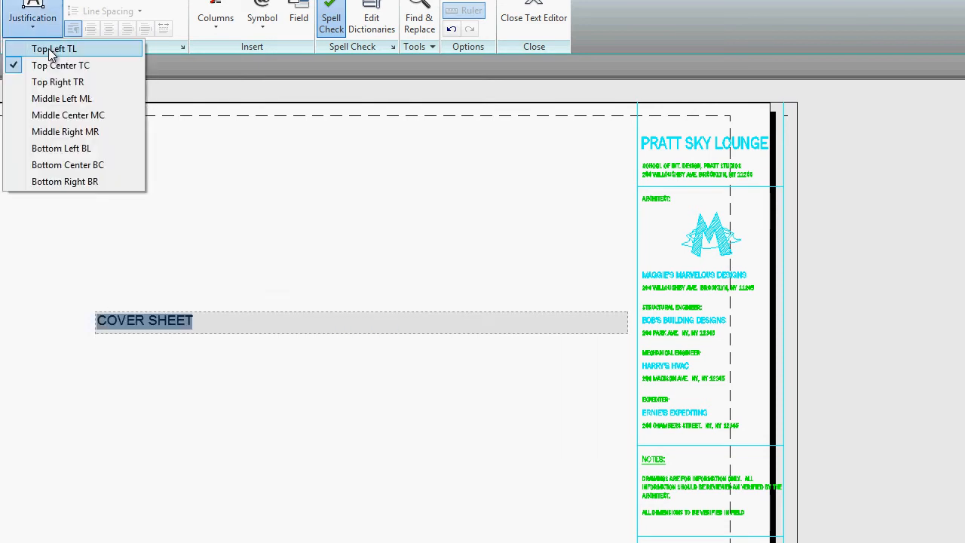
left_click(49, 50)
left_click(335, 216)
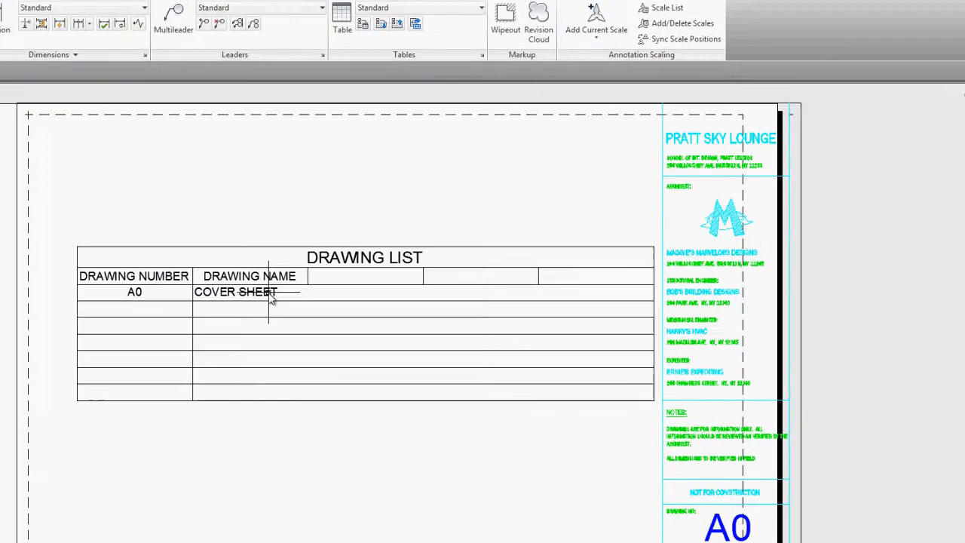
Reopen cell B3 and change the justification of the COVER SHEET text to Middle Left
double_click(370, 264)
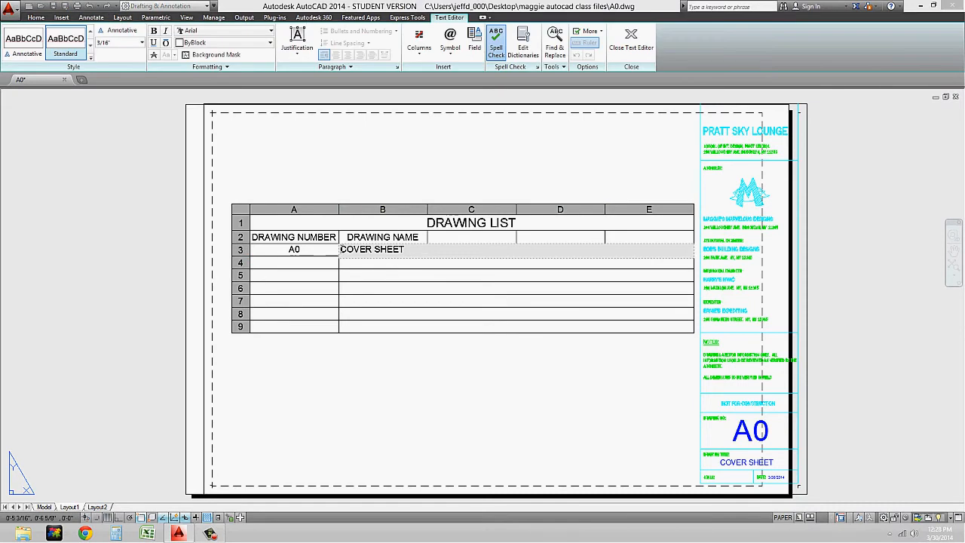
left_click_drag(413, 249, 201, 239)
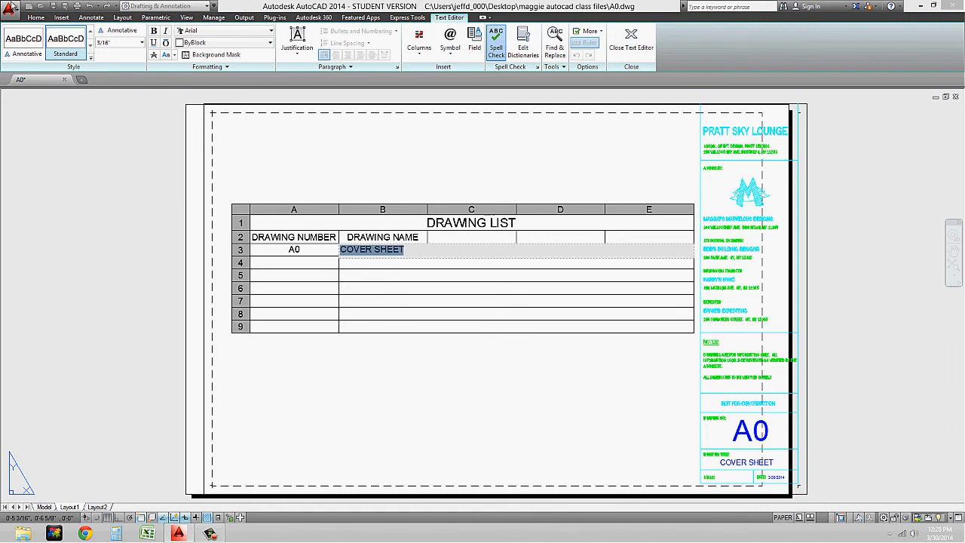
left_click(18, 39)
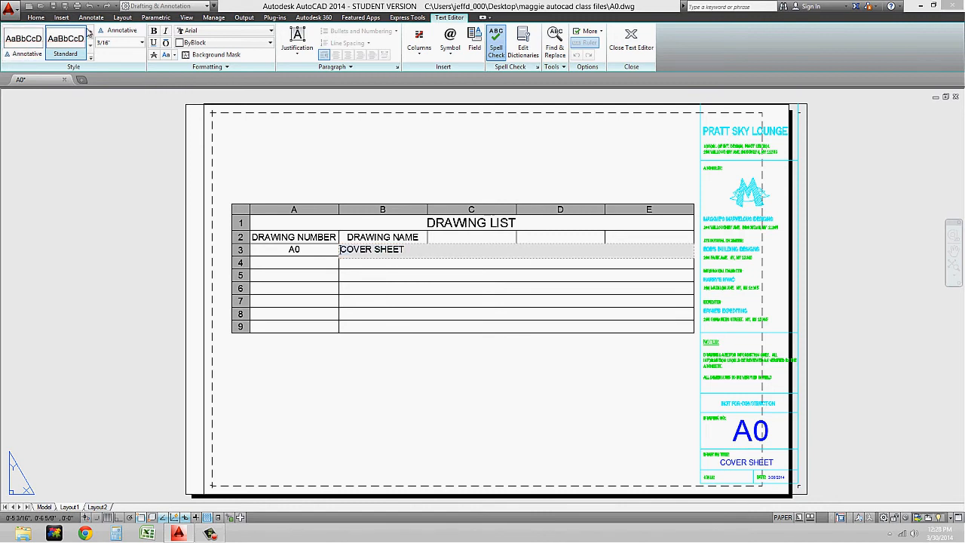
key("ctrl+a")
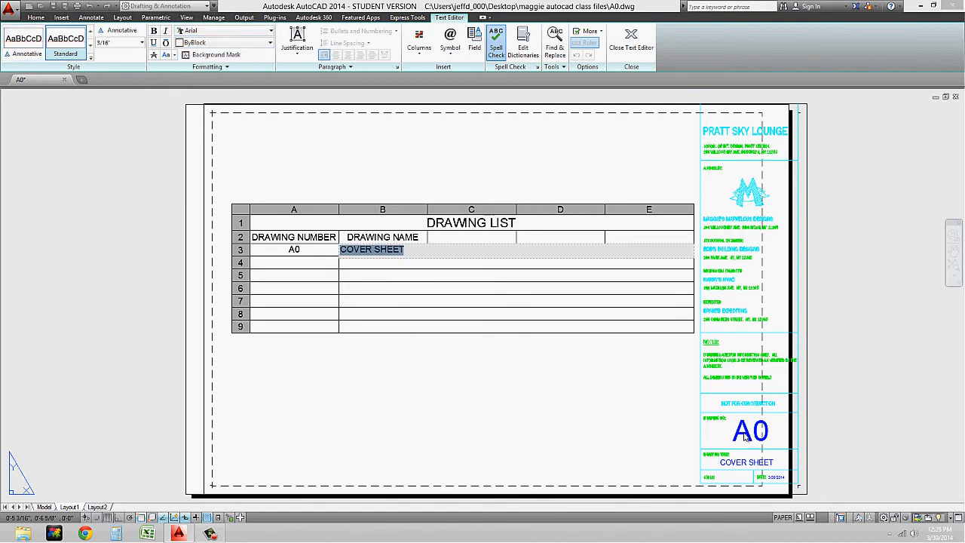
left_click(75, 41)
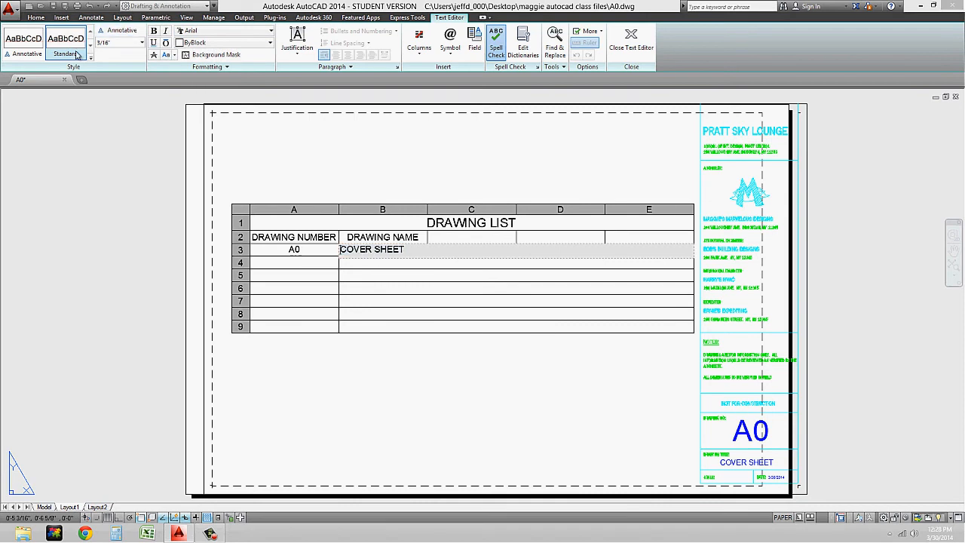
key("ctrl+a")
left_click(214, 32)
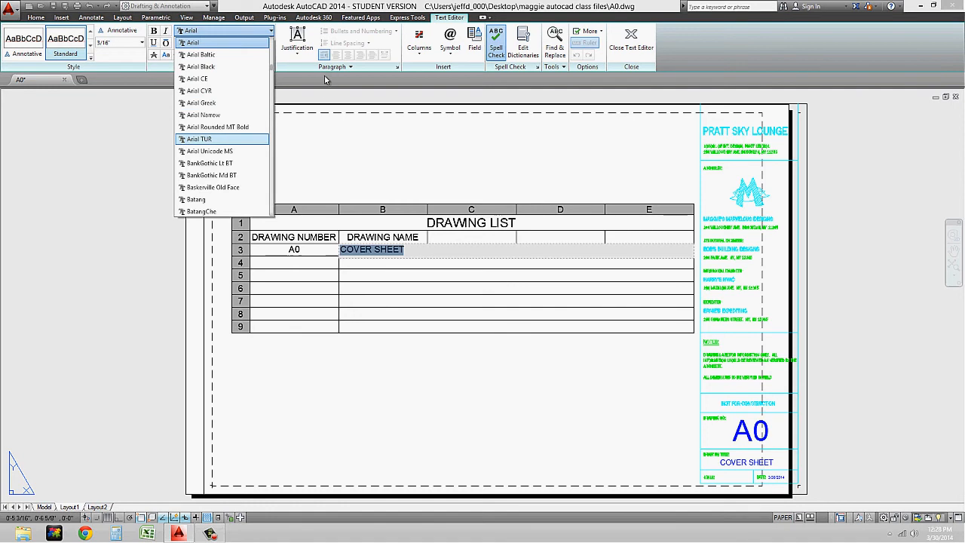
left_click(325, 78)
left_click(305, 58)
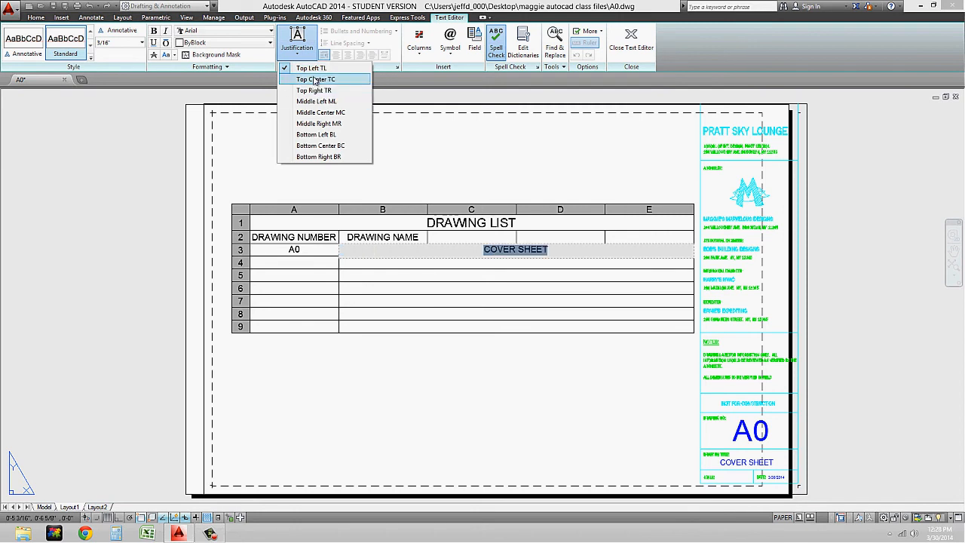
left_click(324, 104)
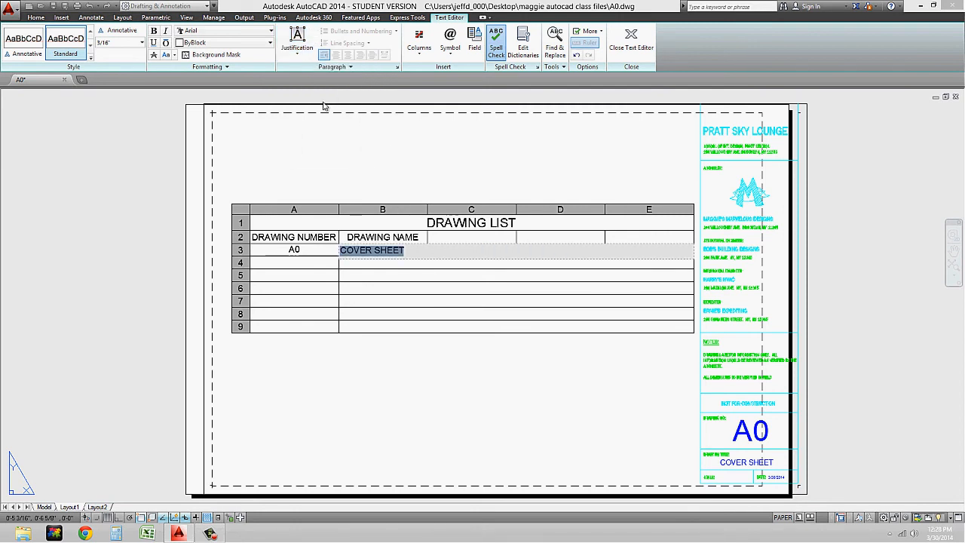
left_click(326, 257)
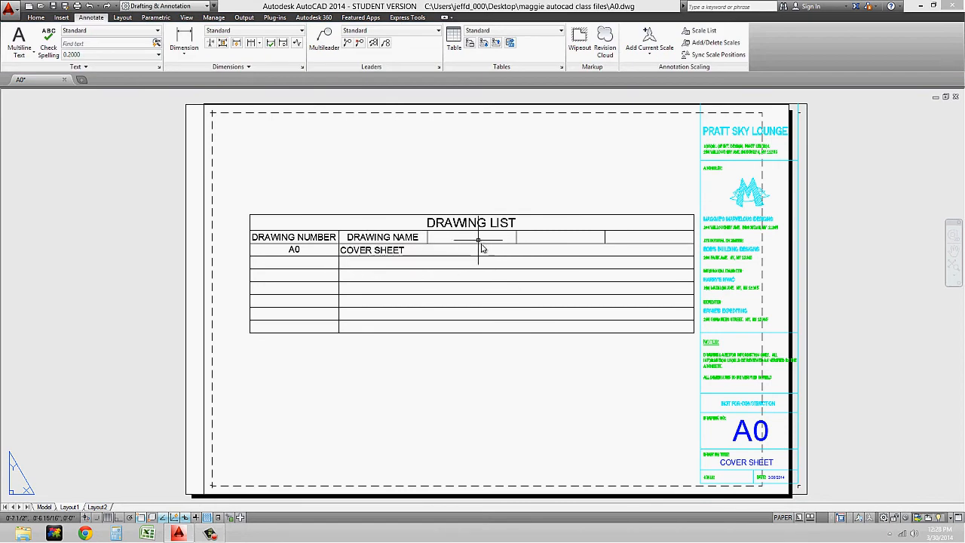
Enter the drawing number A1 in cell A4 of the drawing list table
left_click(319, 269)
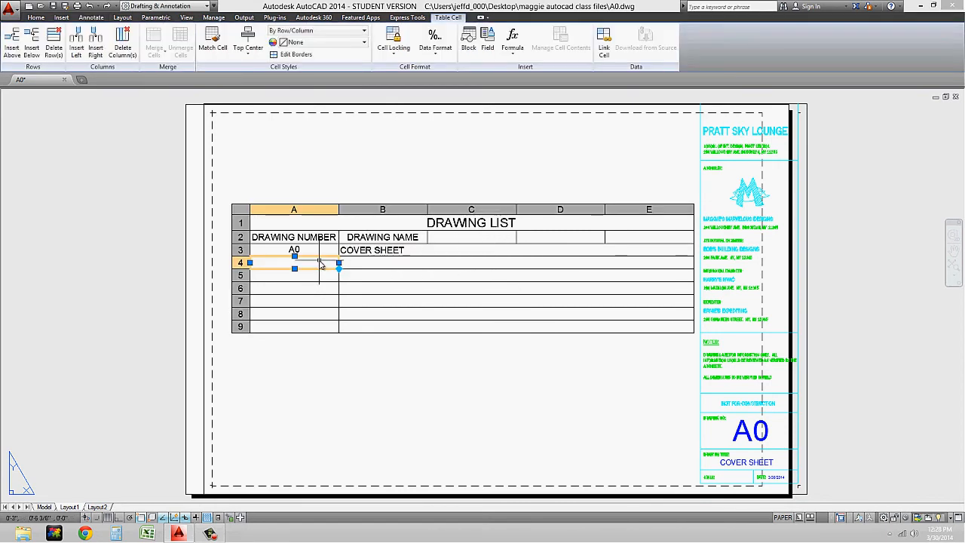
type("A1")
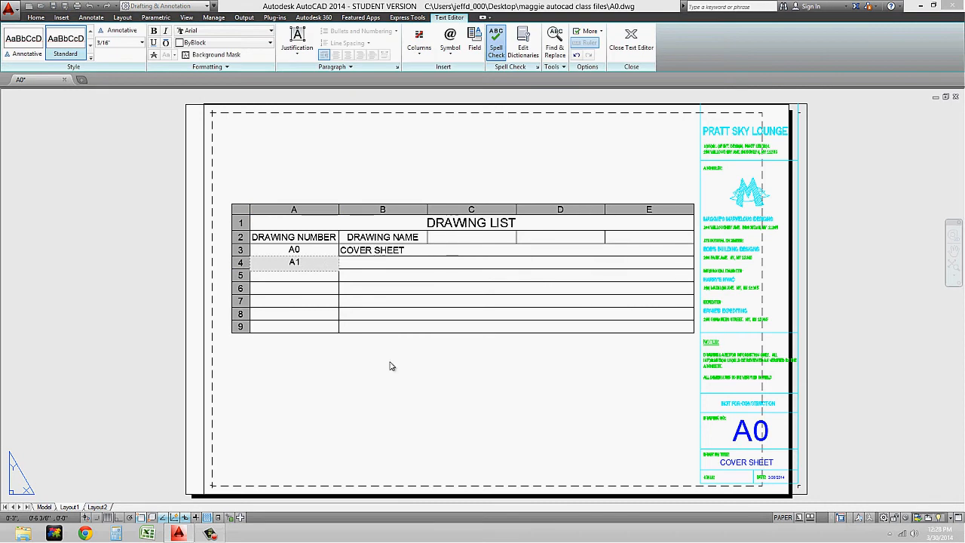
left_click(388, 362)
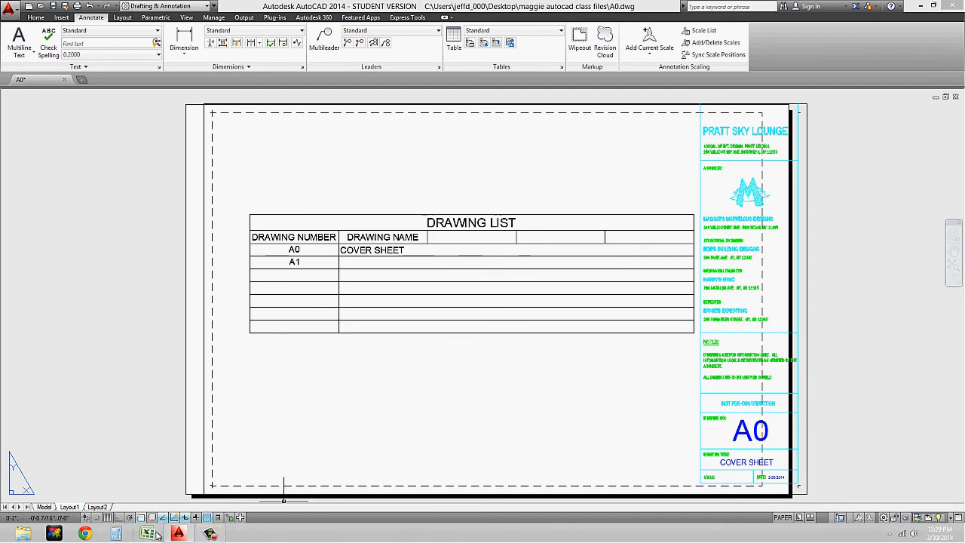
Move the whole drawing list table to the SHEET TEXT layer and deselect it
left_click(553, 219)
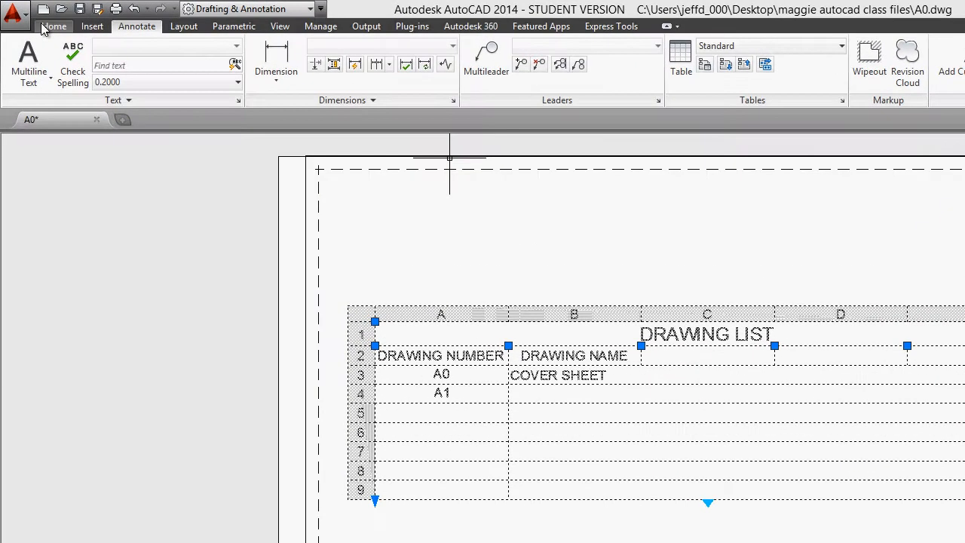
left_click(39, 22)
left_click(393, 72)
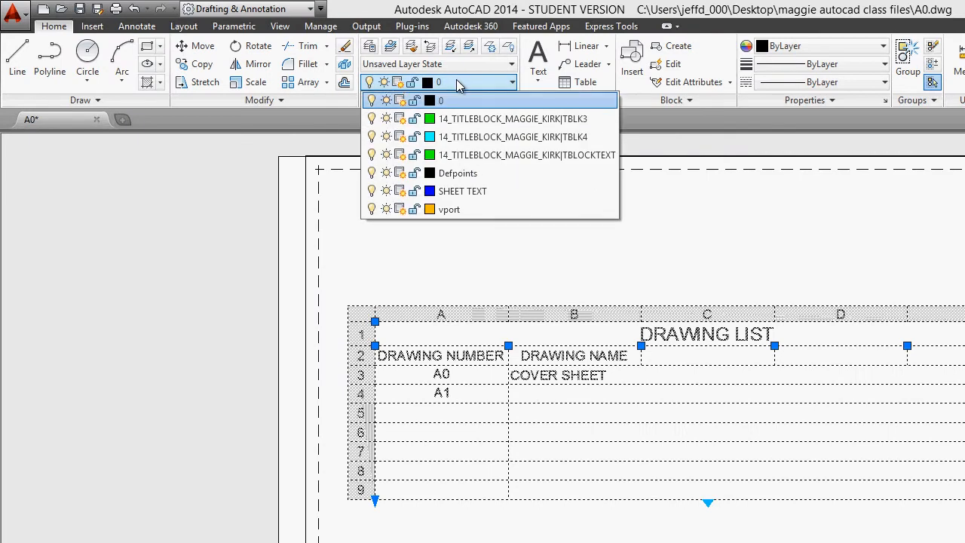
left_click(498, 191)
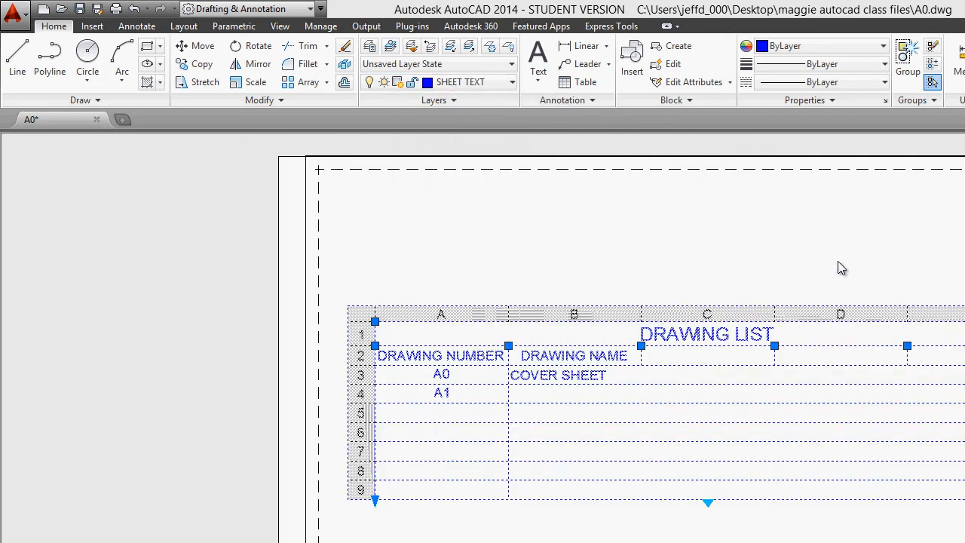
key("Escape")
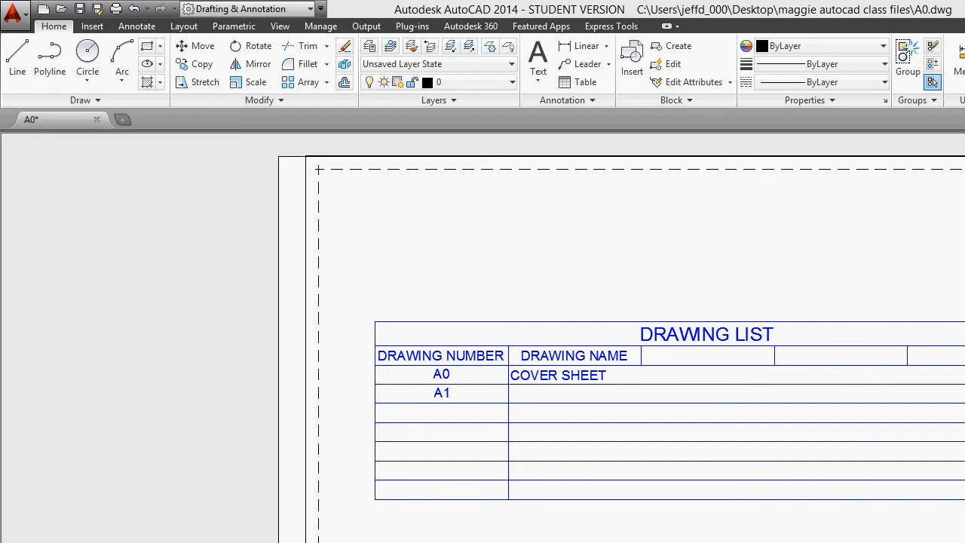
Delete the entire drawing list table from the cover sheet layout
left_click(876, 255)
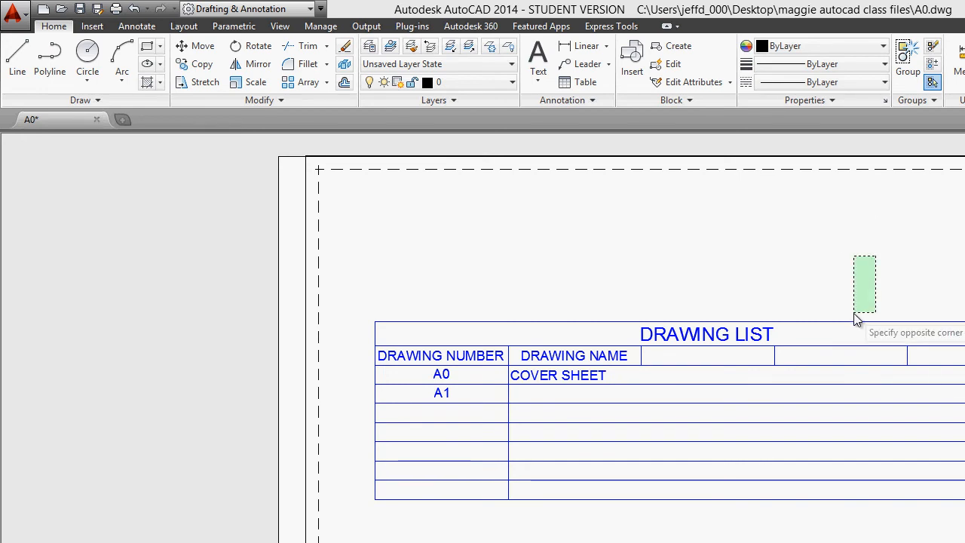
left_click(848, 327)
left_click(895, 290)
left_click(857, 359)
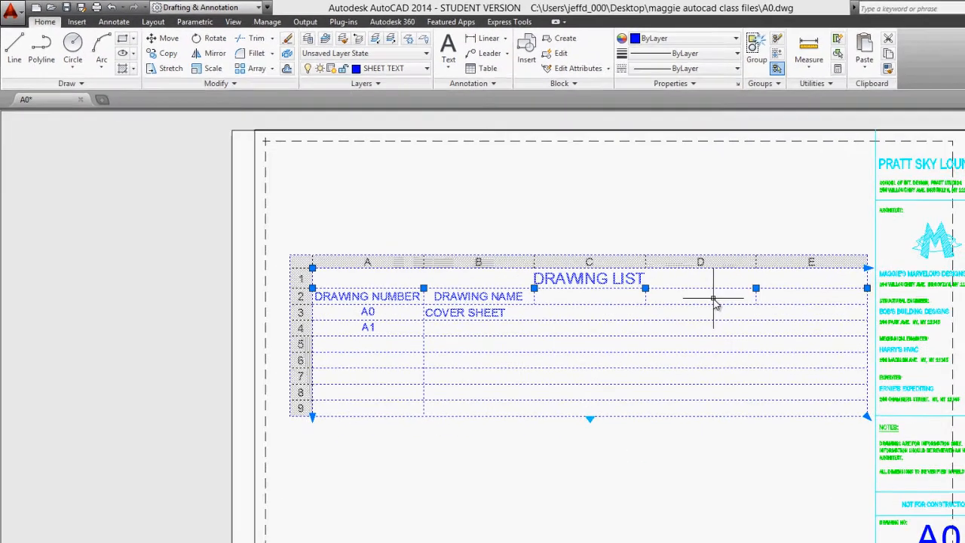
key("Delete")
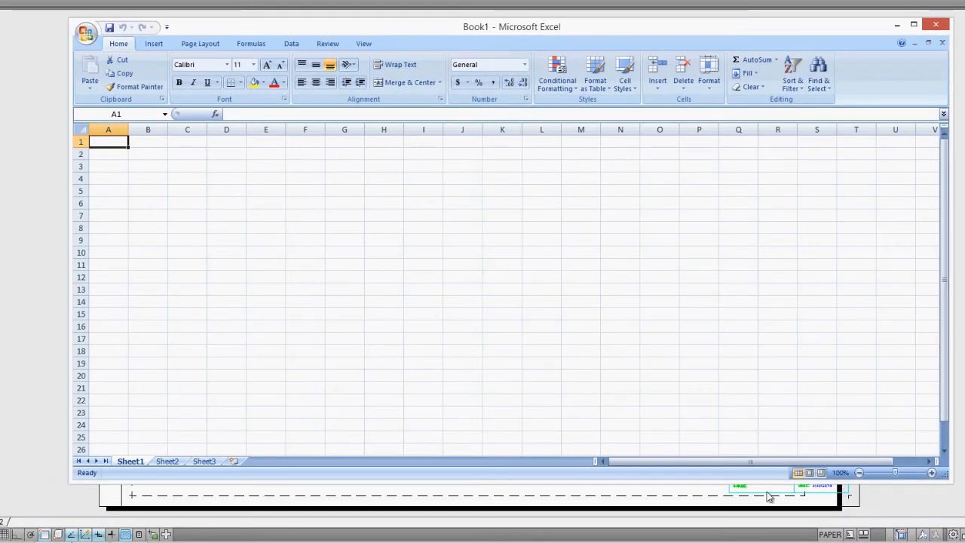
Switch to the blank Book1 workbook in Excel, enlarge its window and select cell A1 on Sheet1
left_click_drag(951, 483, 959, 510)
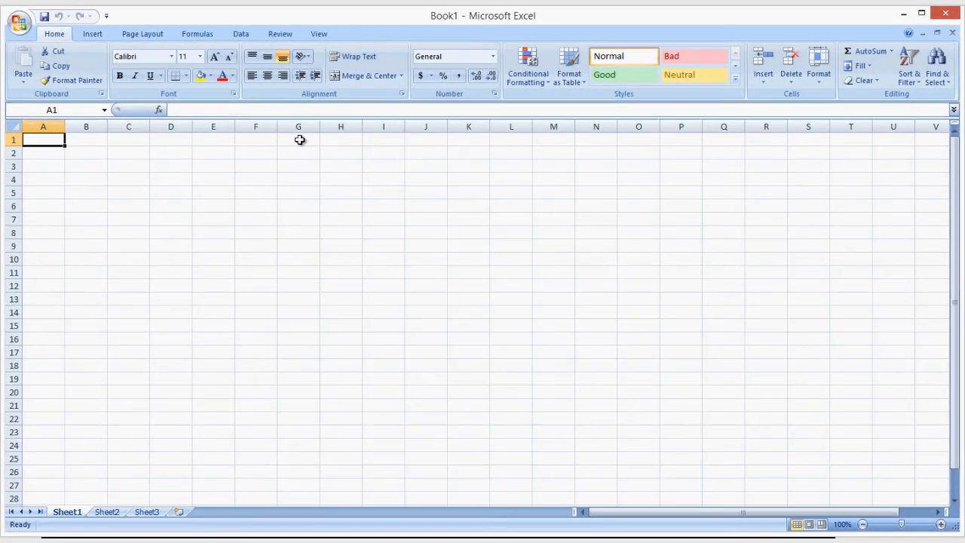
left_click_drag(323, 139, 308, 401)
left_click(308, 154)
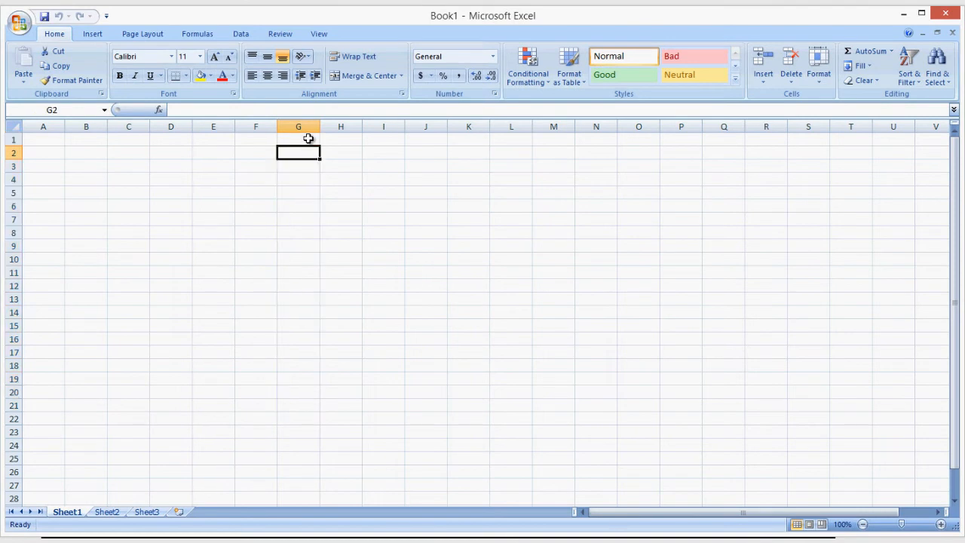
left_click(308, 418)
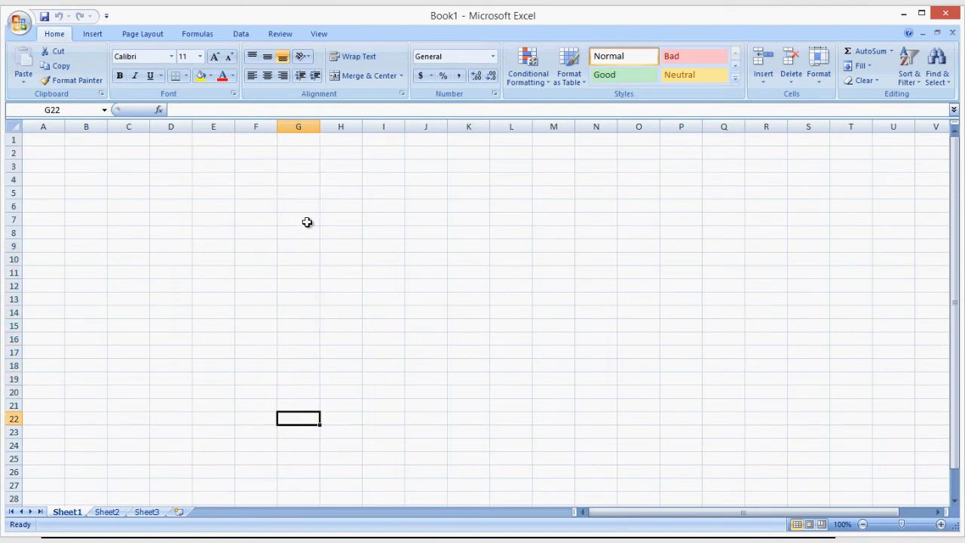
left_click_drag(313, 138, 306, 406)
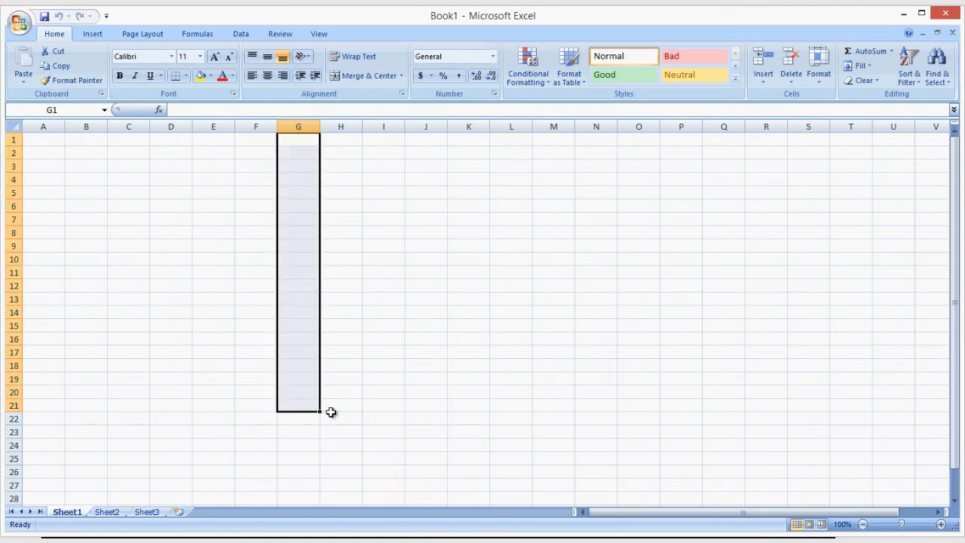
left_click(47, 138)
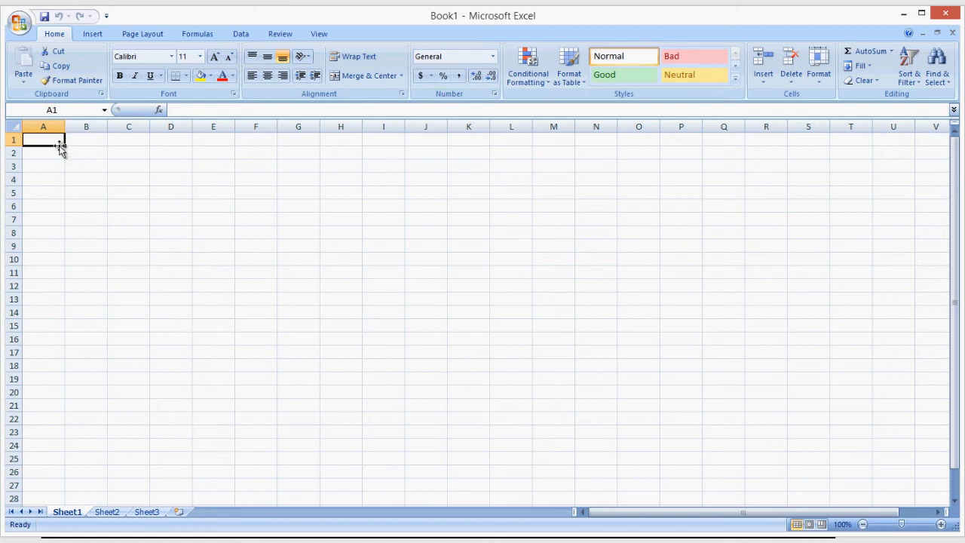
Widen column A and enter the title DRAWING INDEX in cell A1
left_click_drag(65, 126, 101, 125)
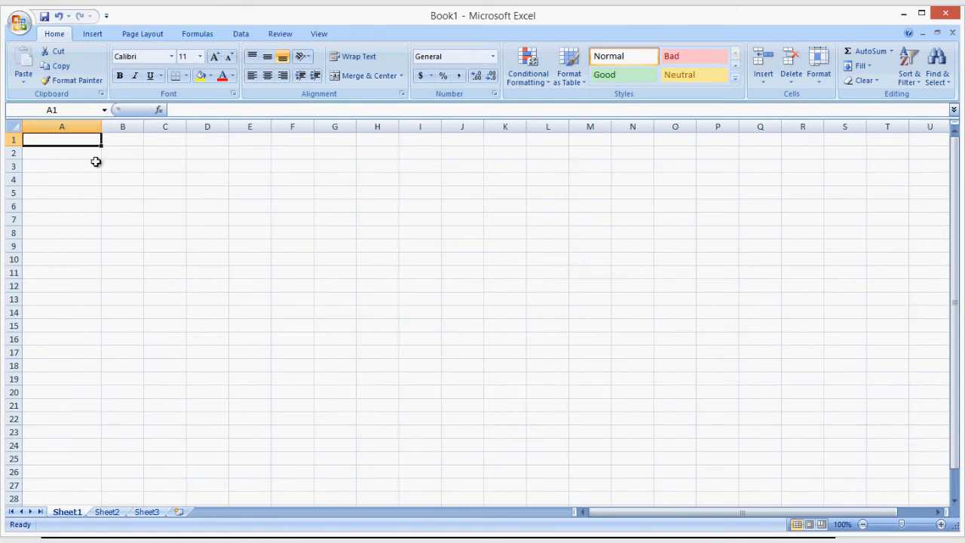
type("DRAWING LIST")
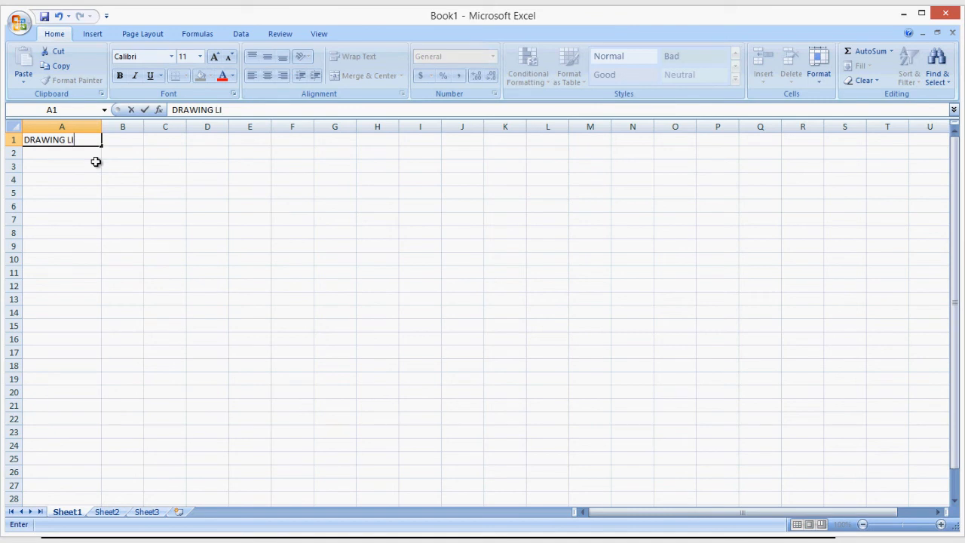
key("BackSpace")
key("BackSpace")
key("BackSpace")
key("BackSpace")
type("INDEX")
key("Return")
Enter the heading DRAWING NUMBER in cell A3, and widen columns B and A to fit their headings
key("Return")
type("DRAWING NUMBER")
key("Tab")
left_click_drag(146, 122, 224, 123)
left_click_drag(101, 123, 114, 123)
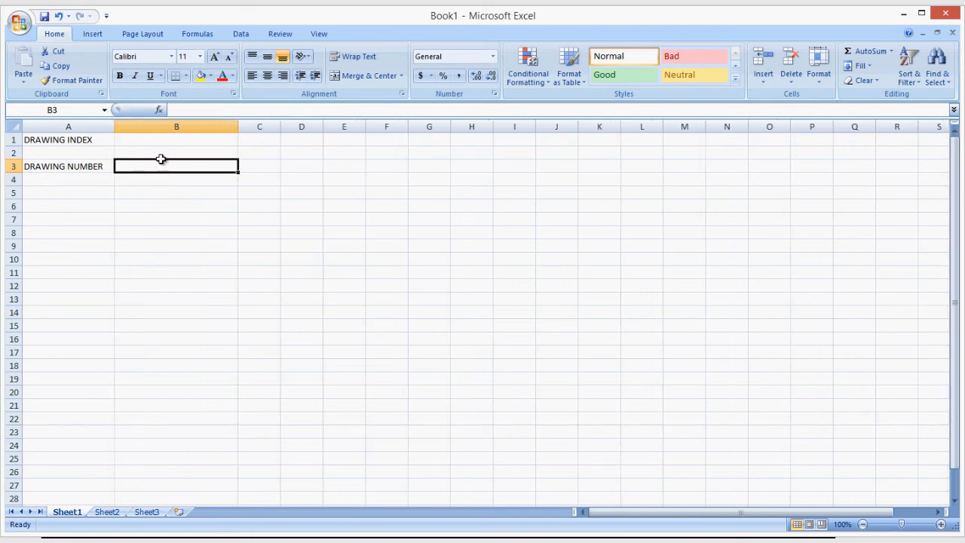
Enter the heading DRAWING NAME in cell B3
type("DARWING NAME")
key("BackSpace")
key("BackSpace")
key("BackSpace")
key("BackSpace")
key("BackSpace")
key("BackSpace")
key("BackSpace")
key("BackSpace")
key("BackSpace")
key("BackSpace")
key("BackSpace")
type("R")
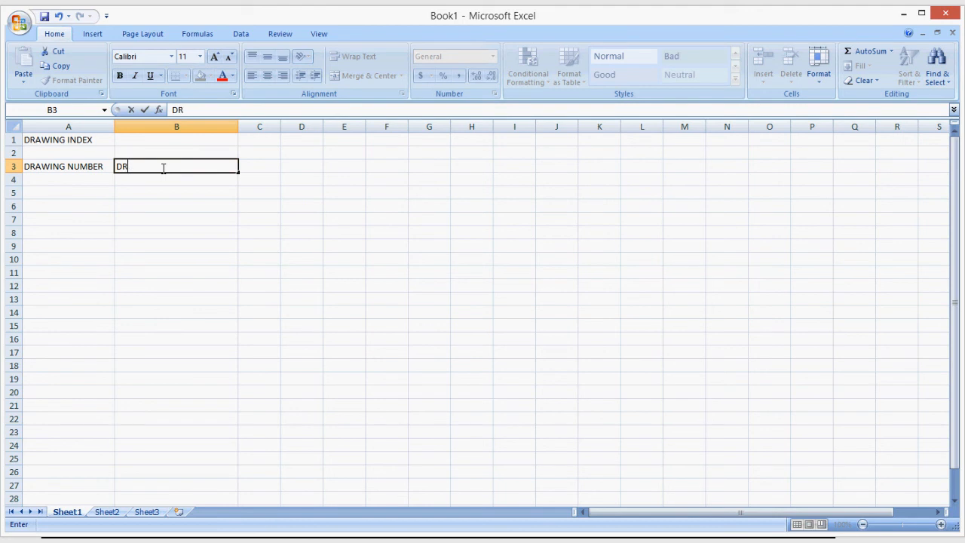
type("AWING NAME")
left_click(154, 193)
Fill row 5 with the drawing number A0 and the drawing name COVER SHEET
left_click(95, 193)
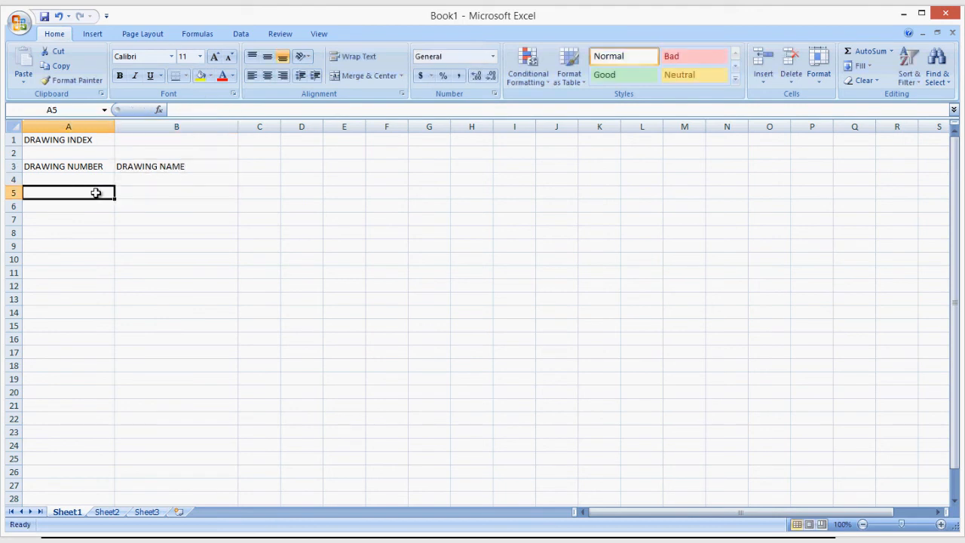
type("A0")
key("Tab")
type("COVER SHEET")
key("Return")
key("Left")
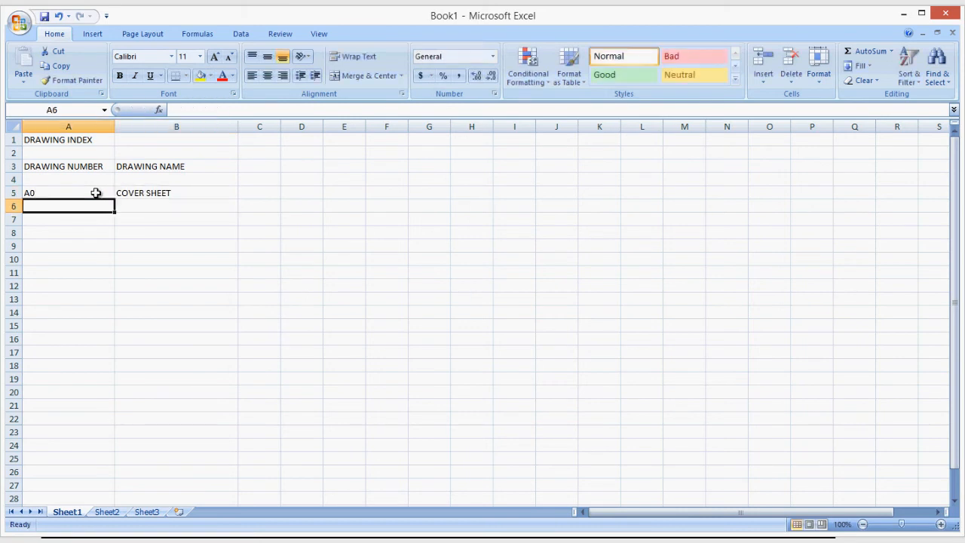
Fill row 6 with the drawing number A1 and the drawing name ORIGINAL PLAN
type("A1")
key("Tab")
type("ORIGINAL CA")
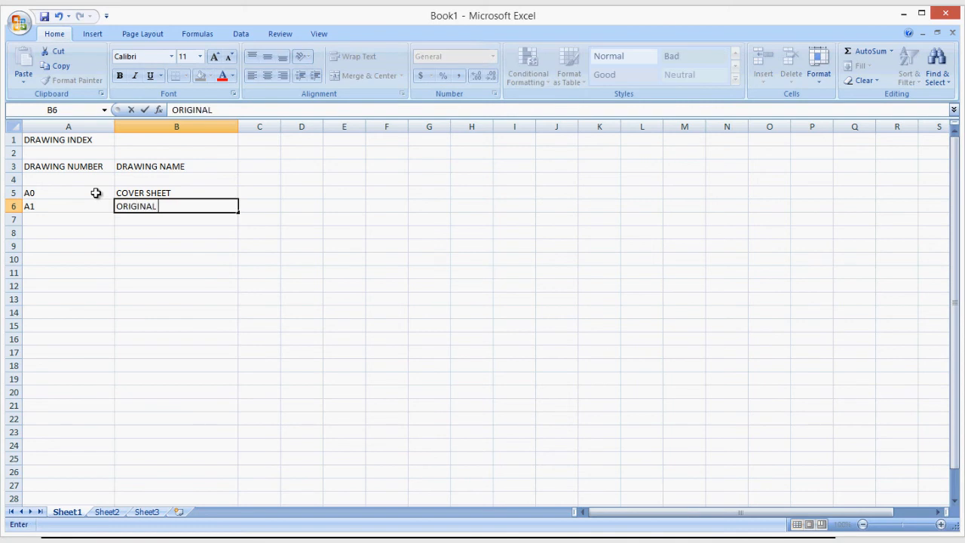
key("BackSpace")
key("BackSpace")
type("PLAN")
left_click(134, 247)
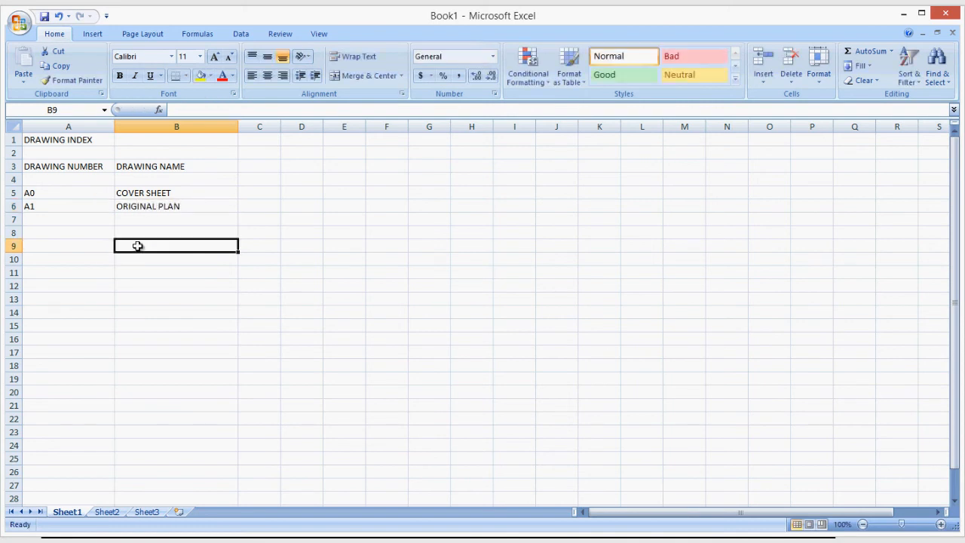
Save the workbook as DRAWING LIST in the autocad class files folder on the Desktop, and close Excel
left_click(19, 23)
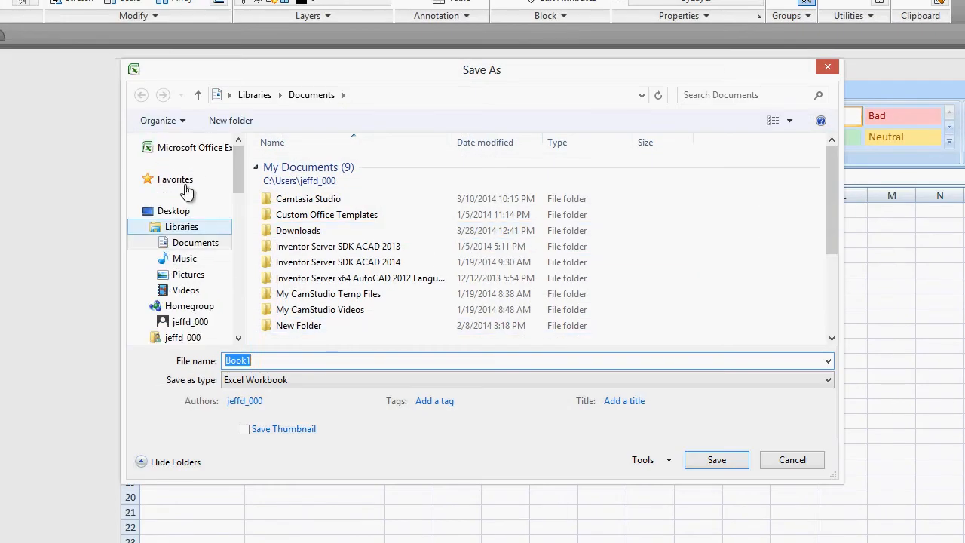
left_click_drag(239, 167, 200, 181)
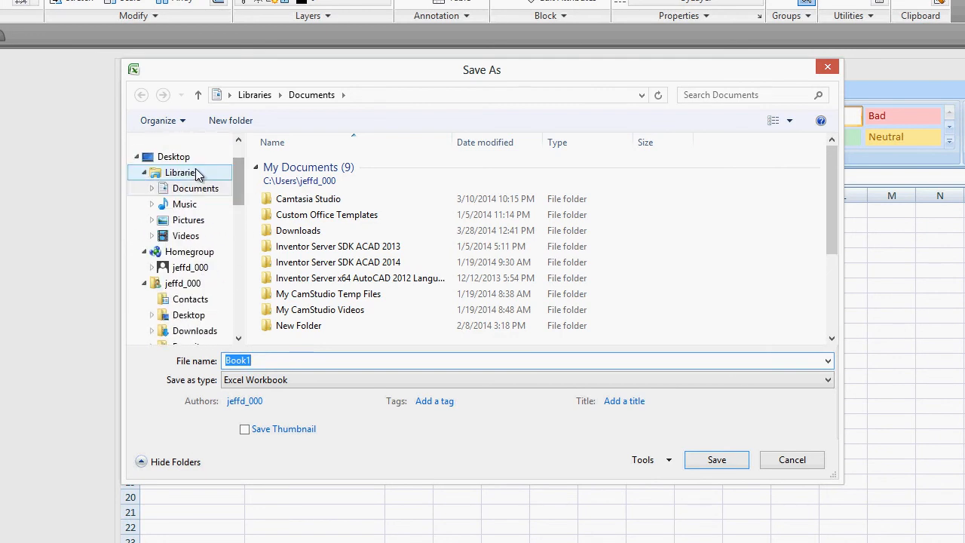
left_click(187, 156)
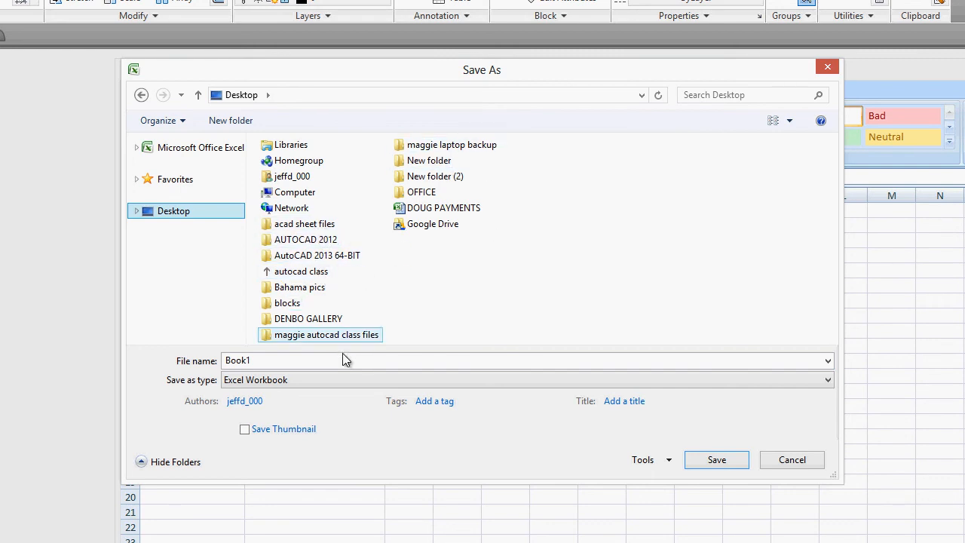
double_click(331, 334)
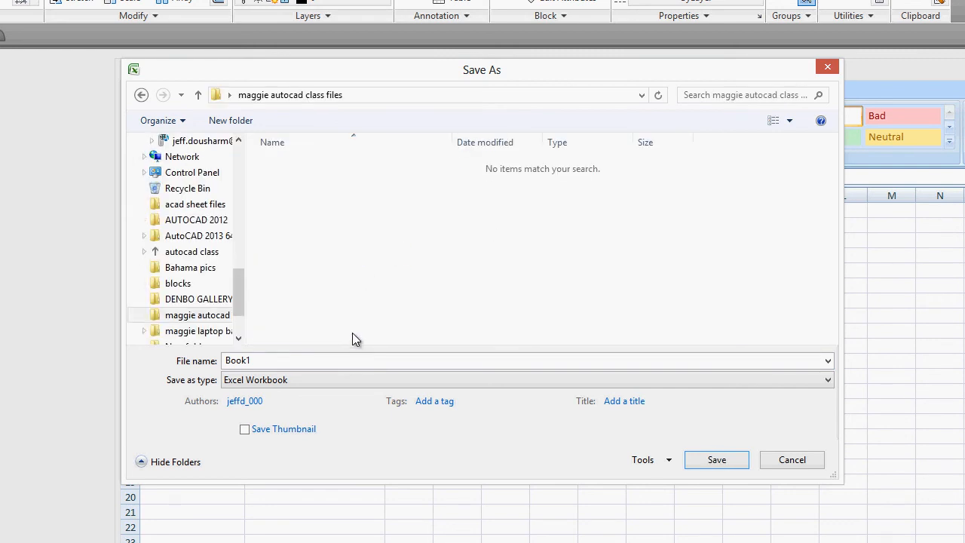
left_click(565, 362)
type("DRAWING LIST")
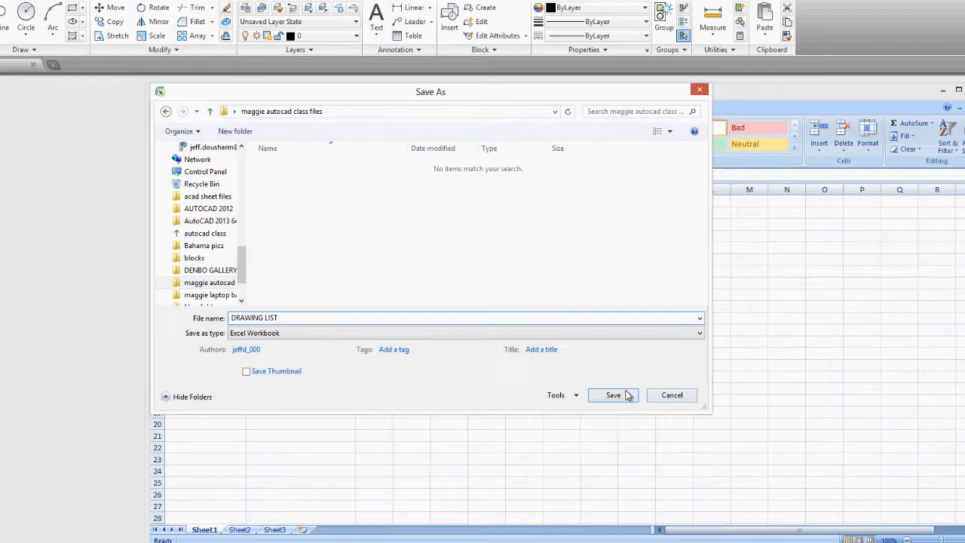
left_click(717, 460)
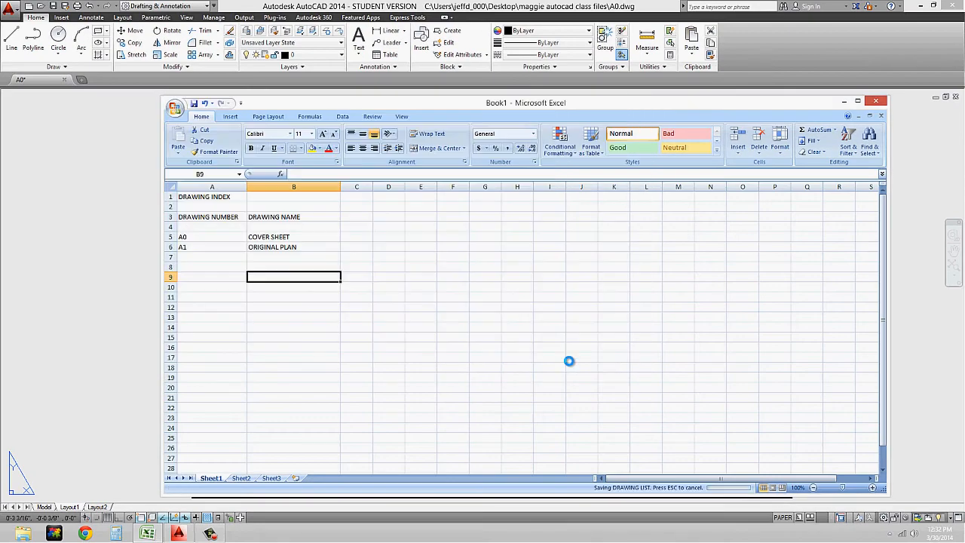
left_click(876, 102)
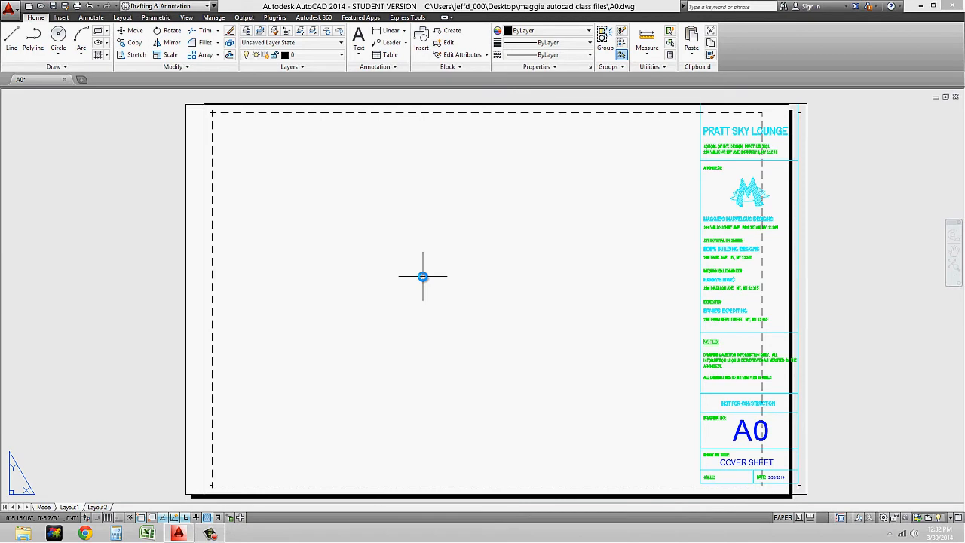
Start the DATALINK command in AutoCAD and create a new Excel data link named DRAWING LIST
type("DATALINK")
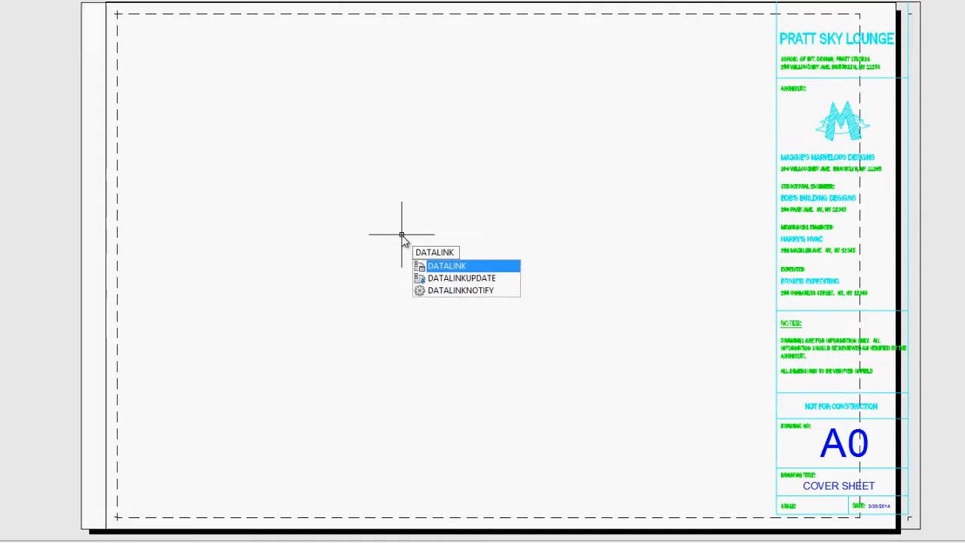
key("Return")
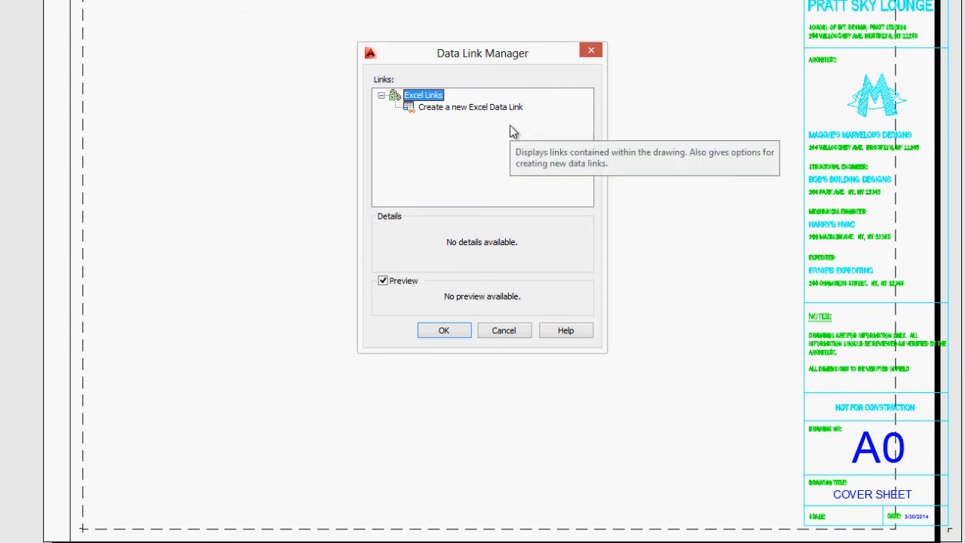
left_click(463, 108)
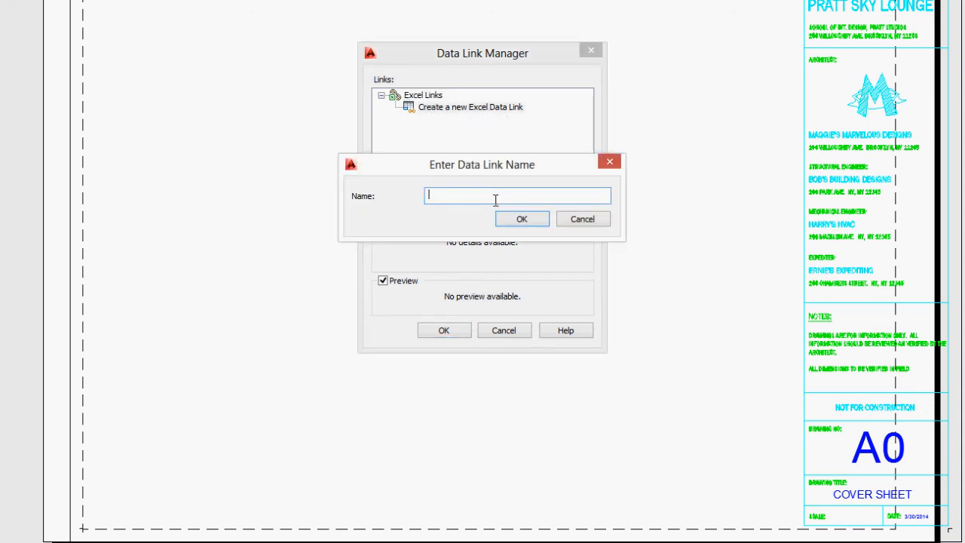
type("DRAWING LIST")
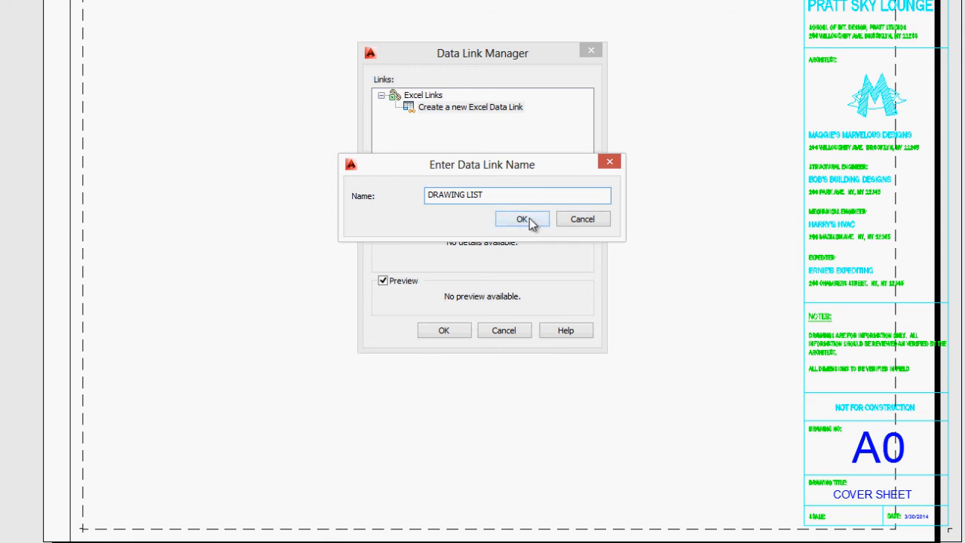
left_click(524, 218)
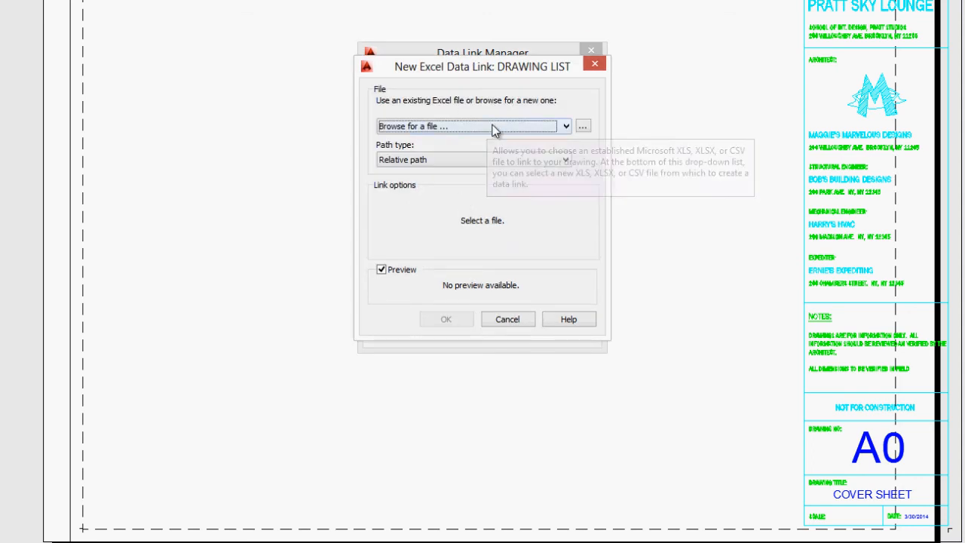
Link the data link to the entire Sheet1 of the DRAWING LIST workbook in the autocad class files folder, and accept it
left_click(583, 126)
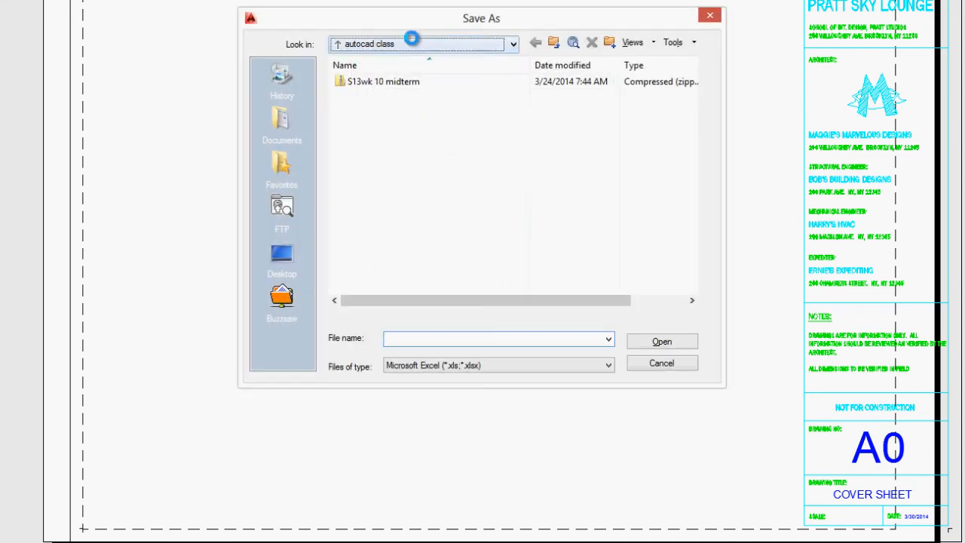
left_click(409, 44)
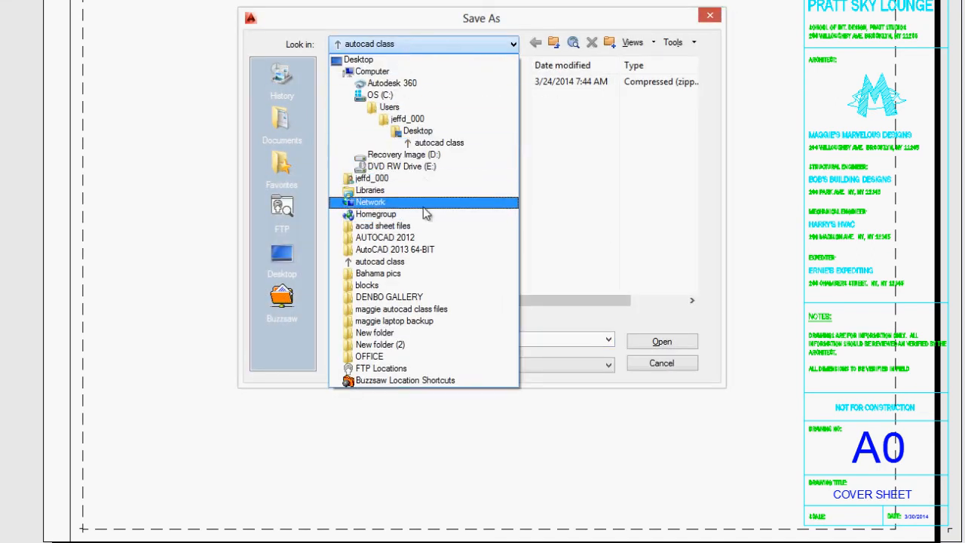
left_click(433, 309)
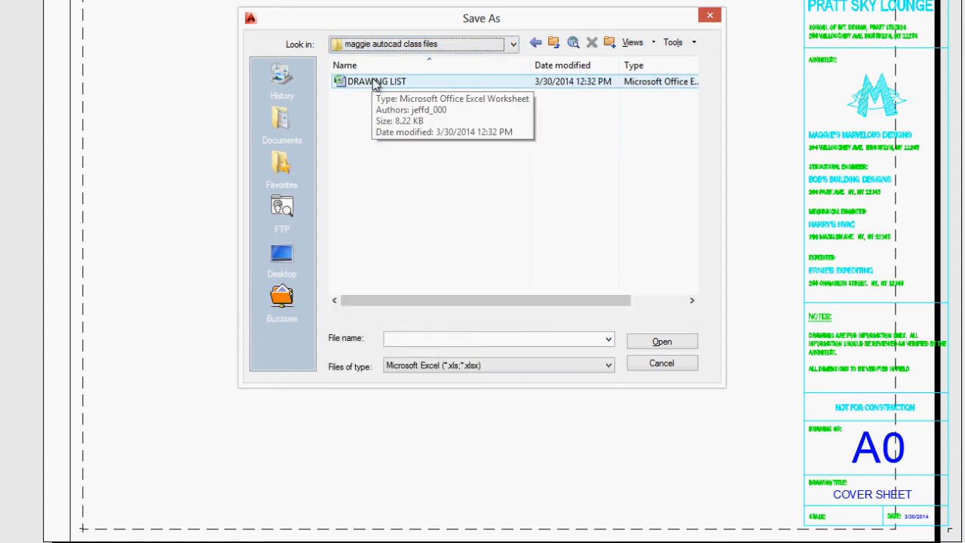
double_click(375, 83)
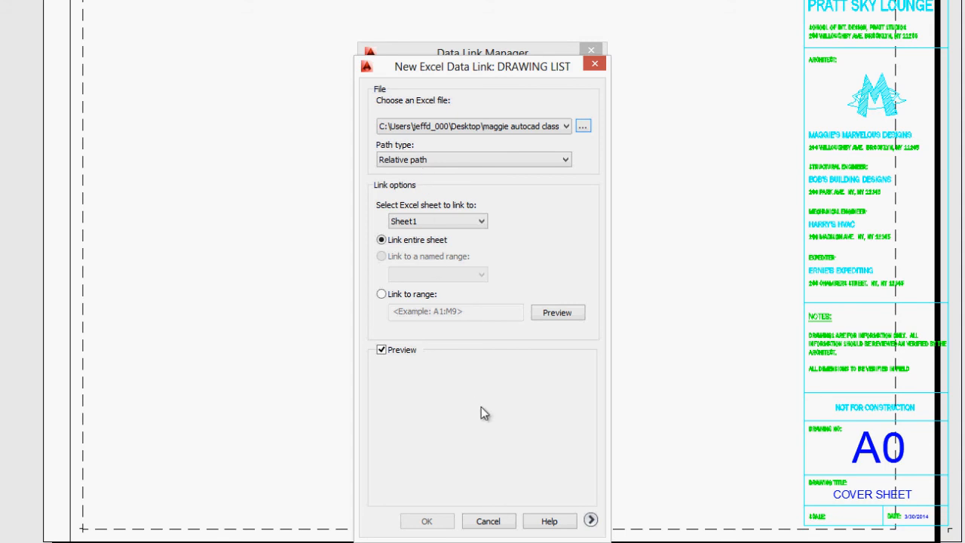
scroll(547, 215, "down", 1)
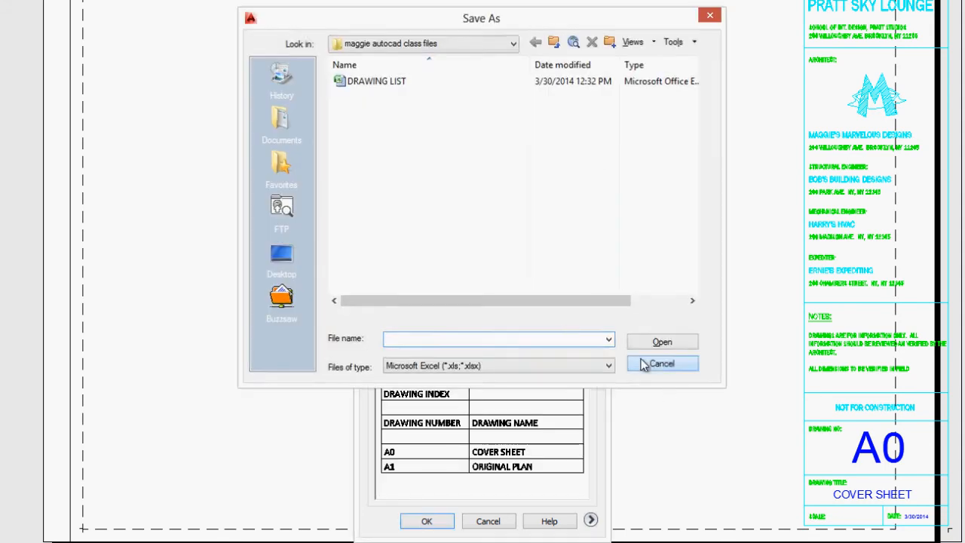
left_click(664, 365)
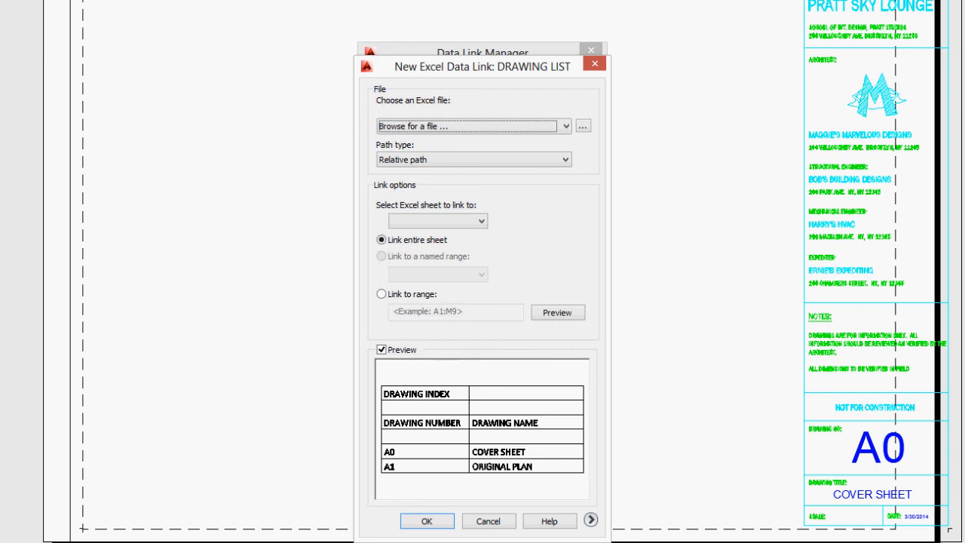
left_click(446, 521)
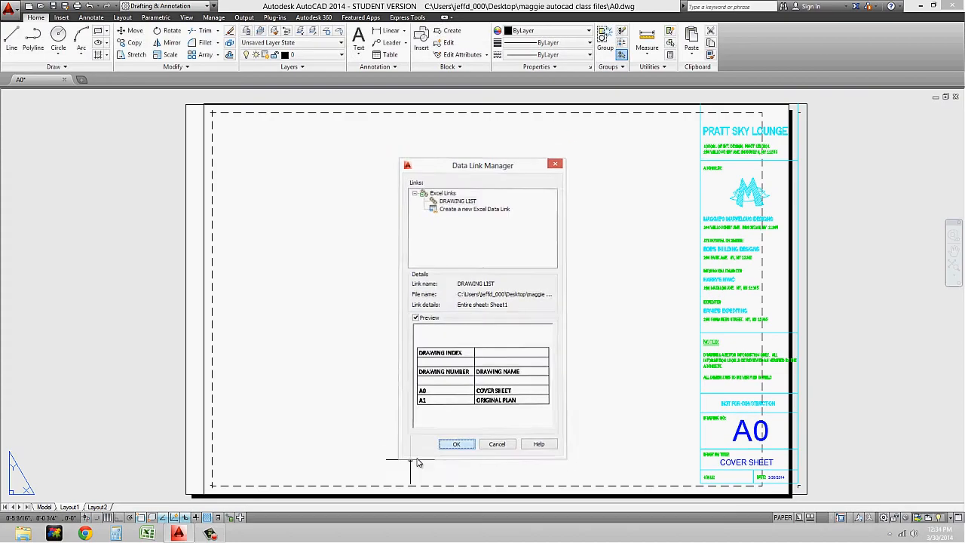
left_click(457, 446)
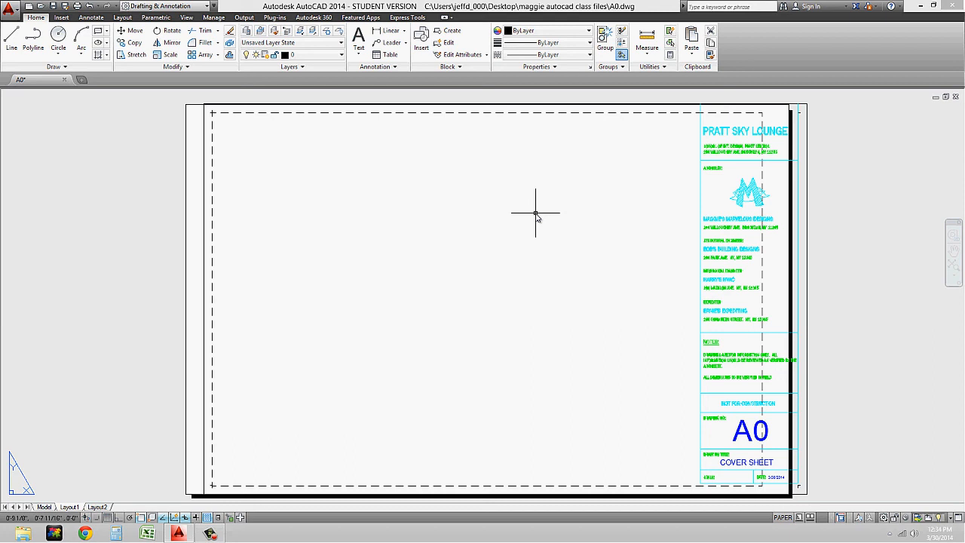
Insert a table from the DRAWING LIST data link and place it near the middle of the cover sheet layout
left_click(81, 21)
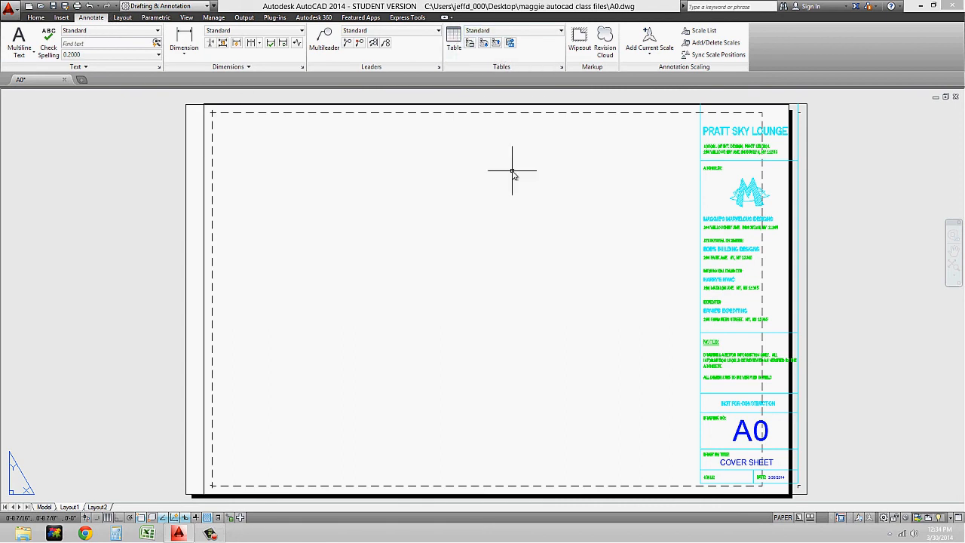
type("TABLE")
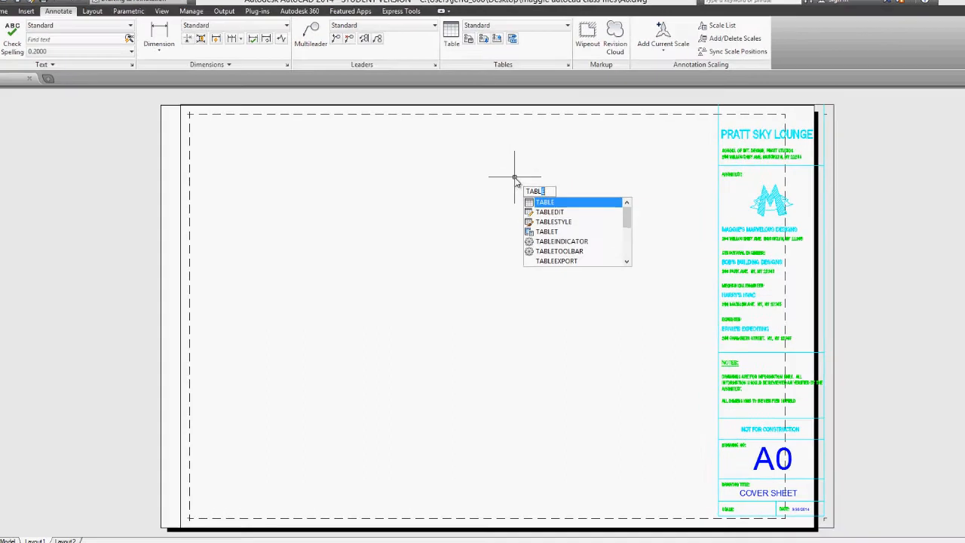
key("Return")
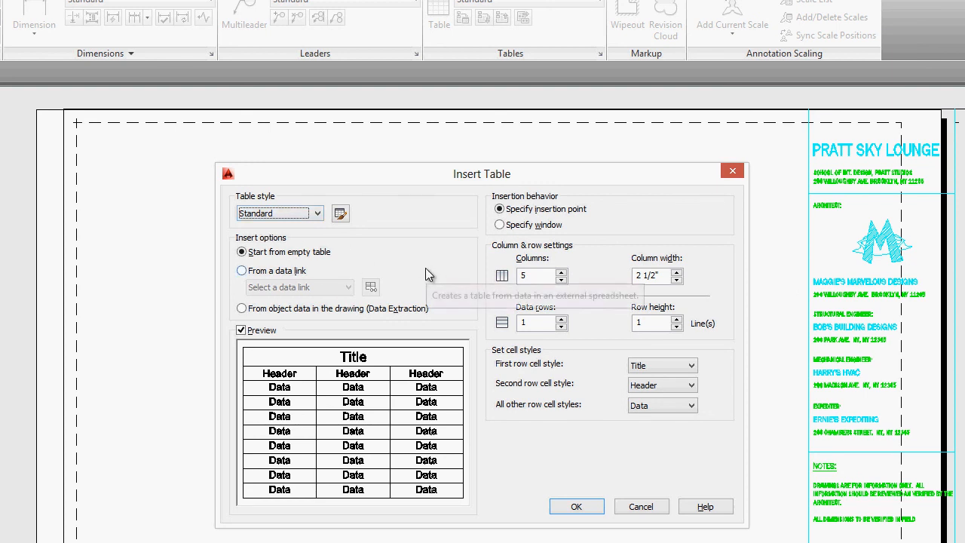
left_click(242, 271)
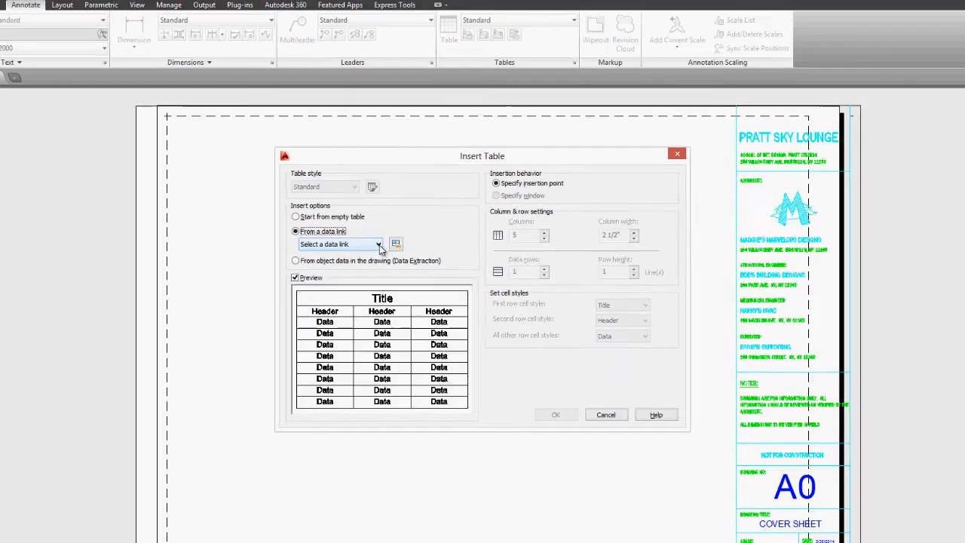
left_click(348, 287)
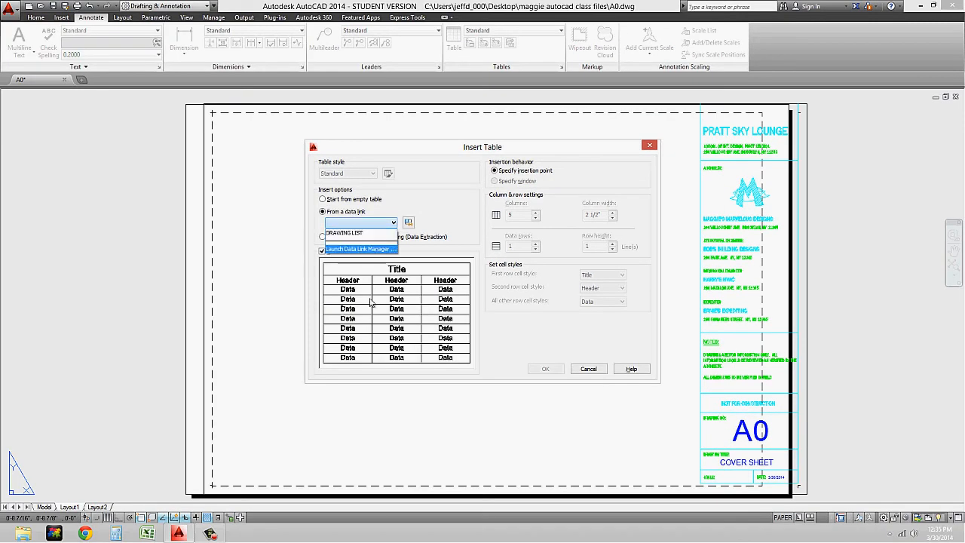
left_click(359, 234)
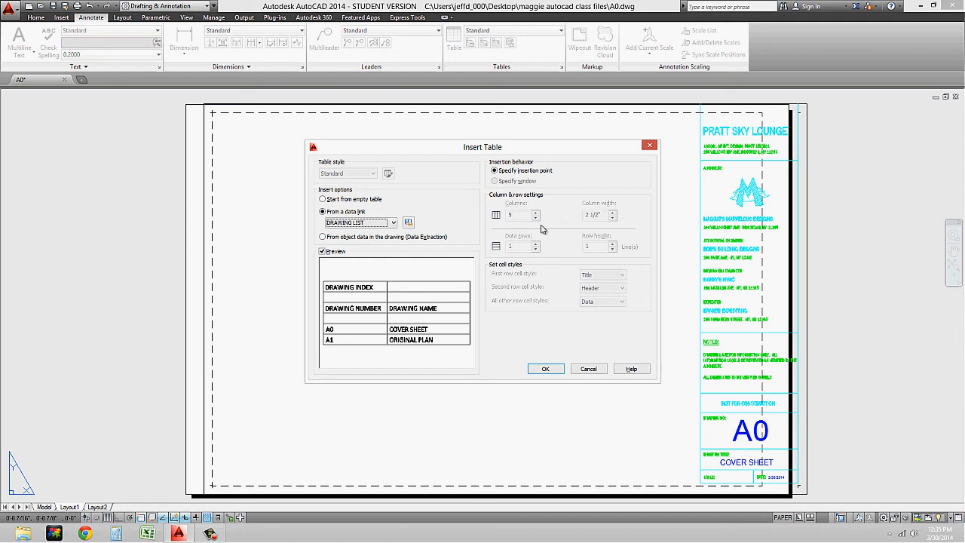
left_click(546, 368)
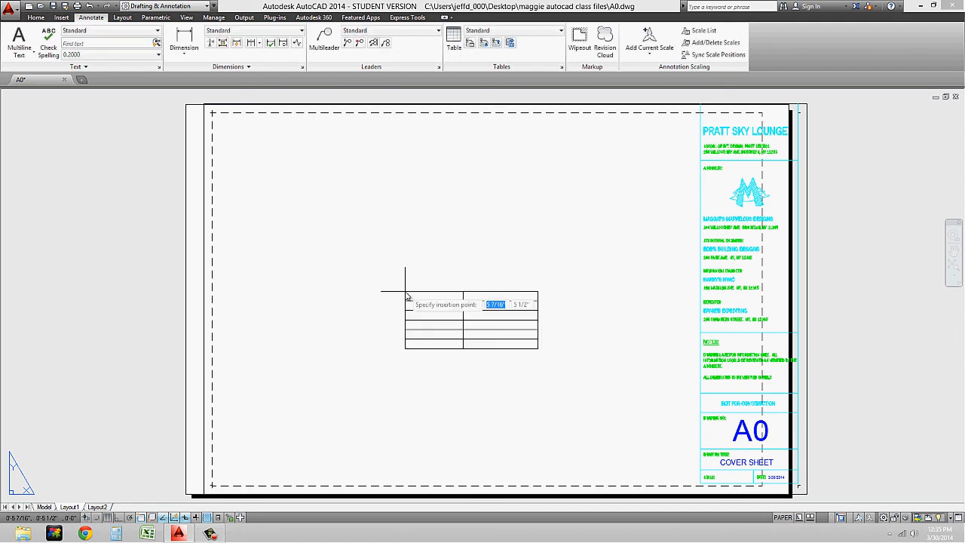
left_click(406, 257)
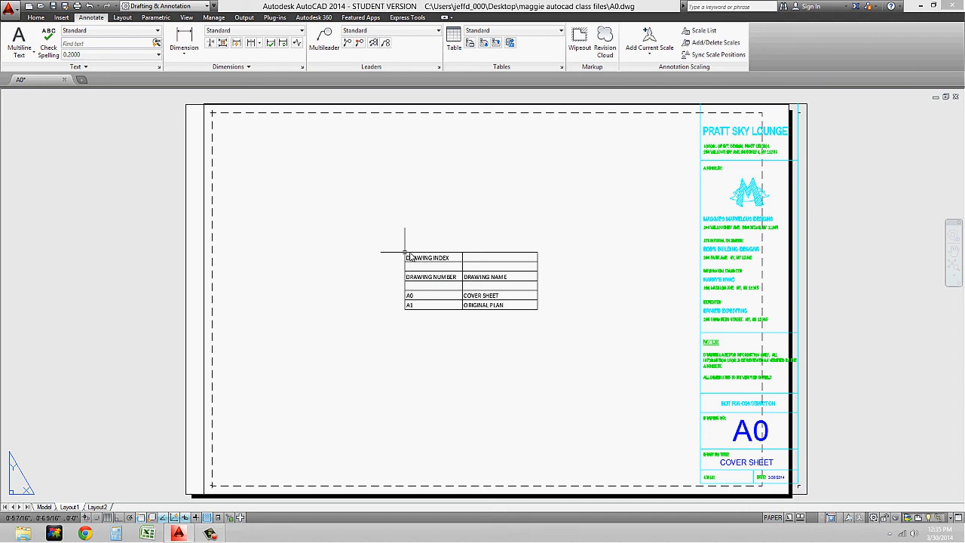
Examine the inserted drawing index table up close and as a selected object, including its data link and lock indicators
scroll(390, 256, "up", 2)
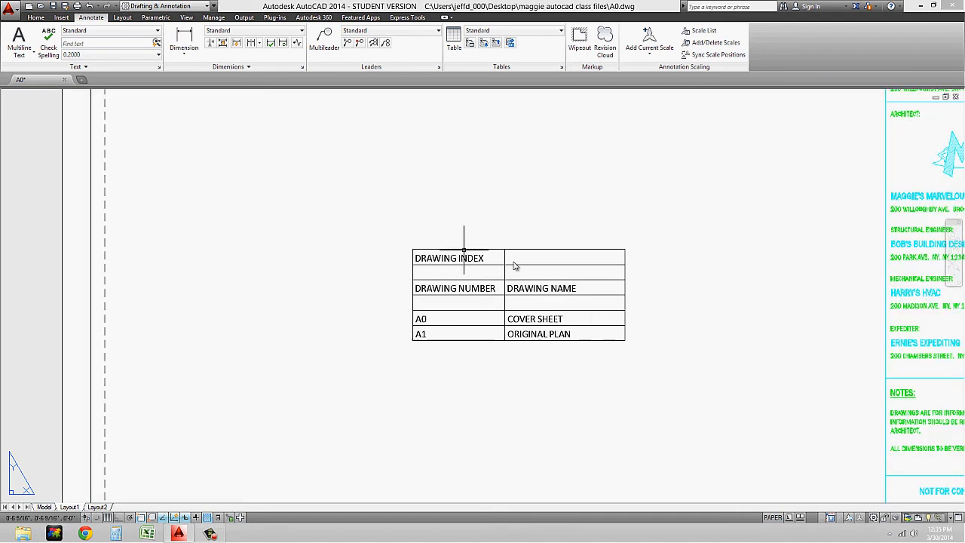
left_click(550, 250)
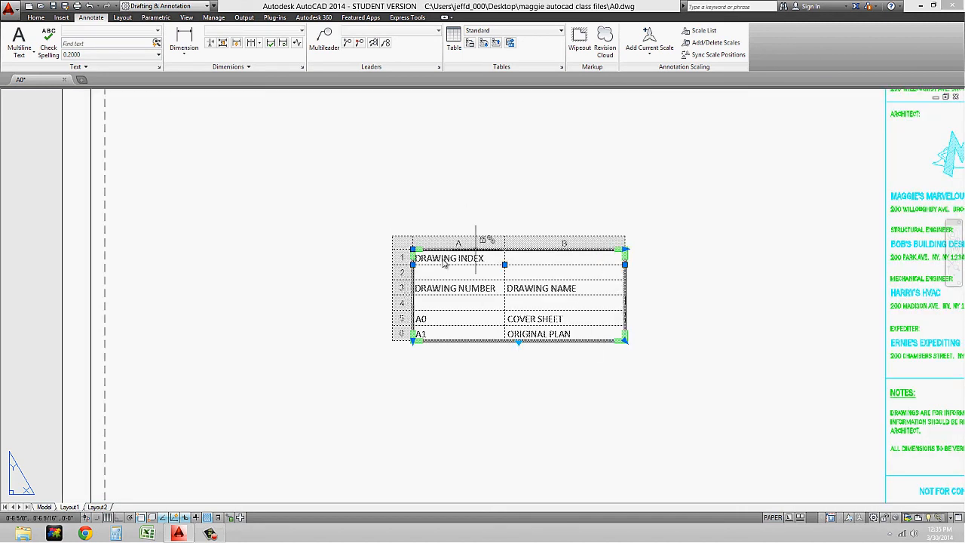
mouse_move(529, 261)
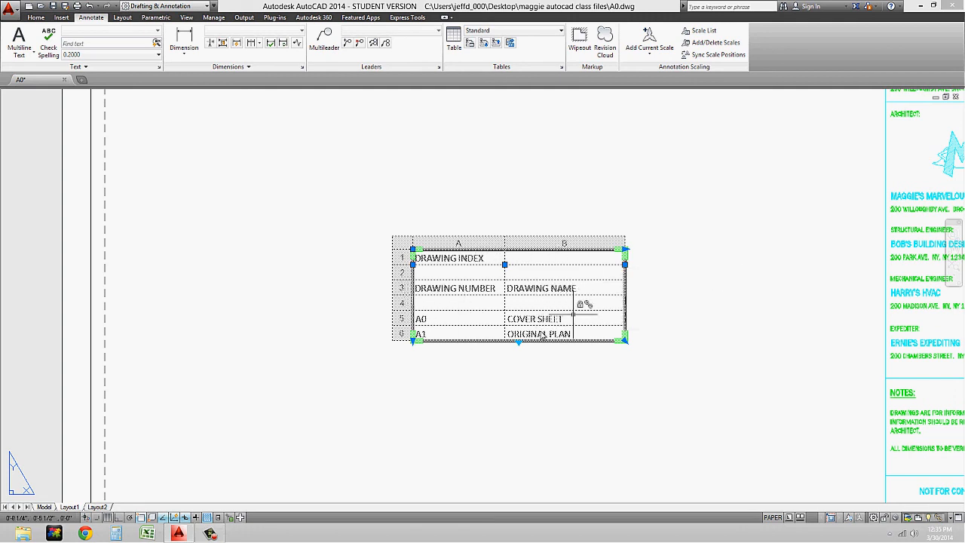
key("Escape")
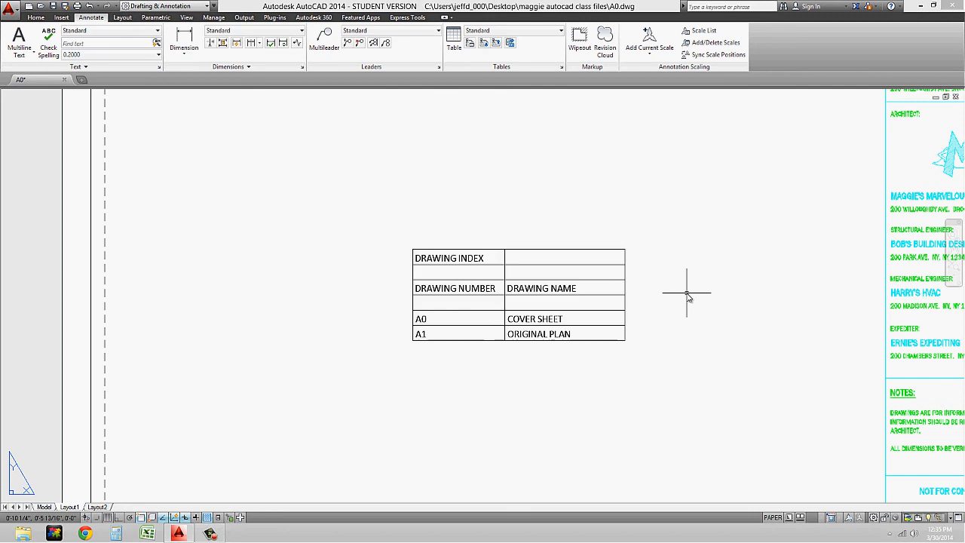
scroll(596, 263, "down", 2)
left_click(595, 261)
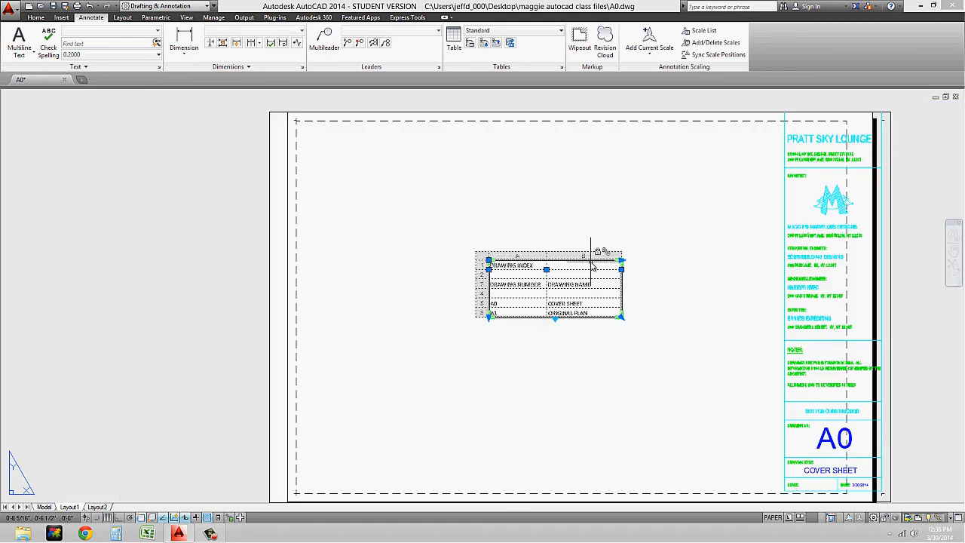
key("Escape")
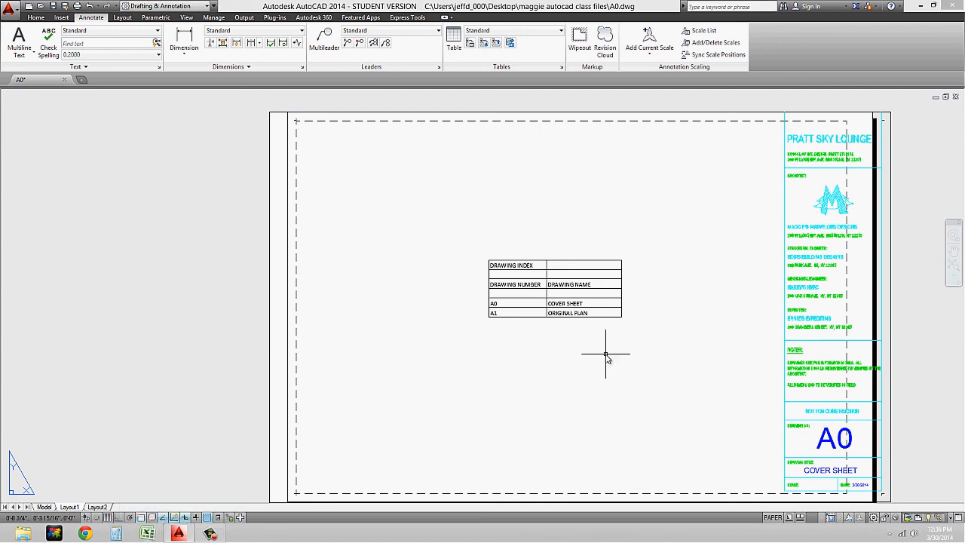
Open the External References list with XREF, check the DRAWING LIST data link entry, and close the list
type("xref")
key("Return")
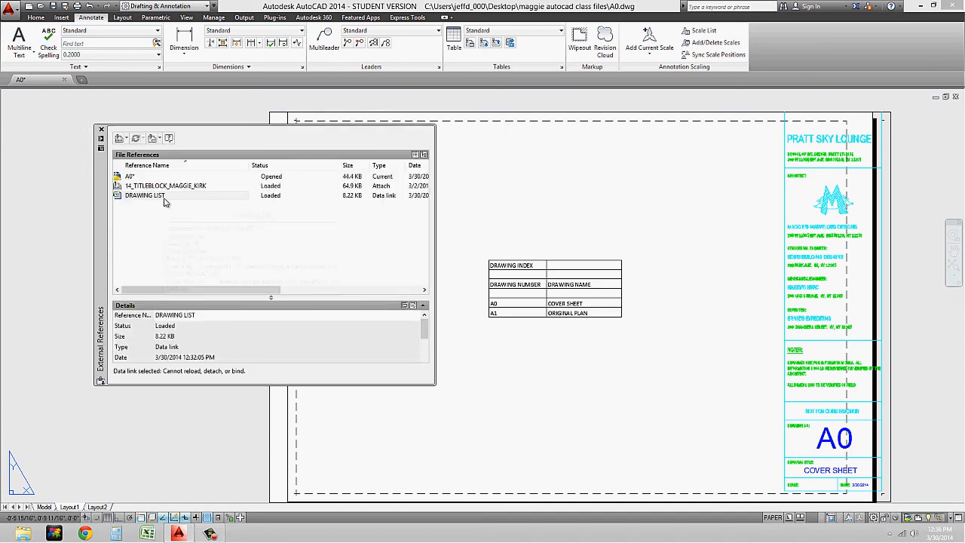
mouse_move(166, 202)
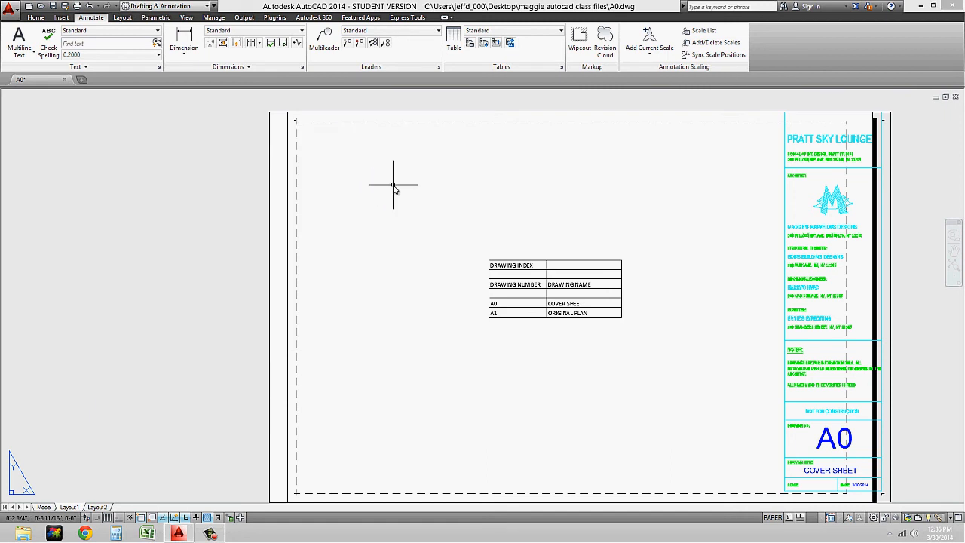
Inspect the DRAWING LIST link and its available management options in the Data Link Manager, and leave without changing it
type("DATALINK")
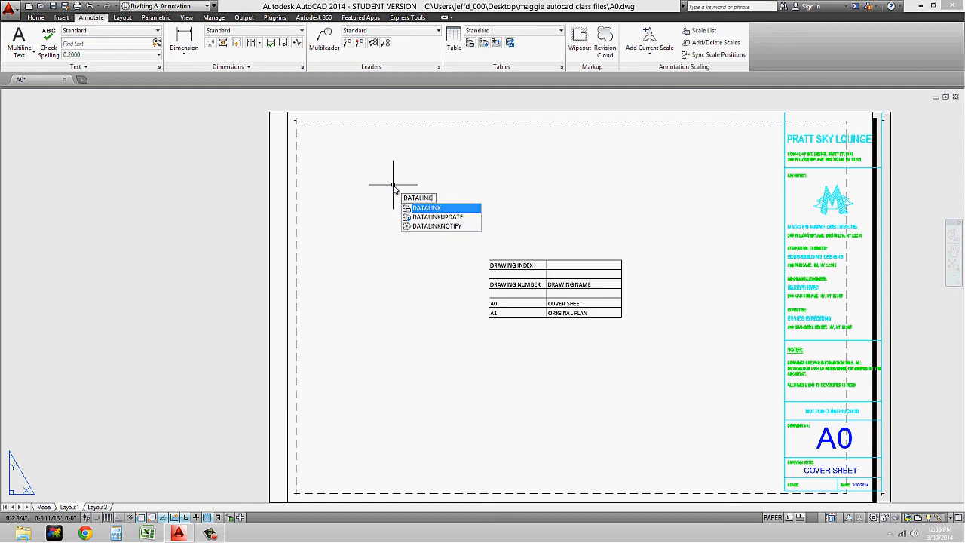
key("Return")
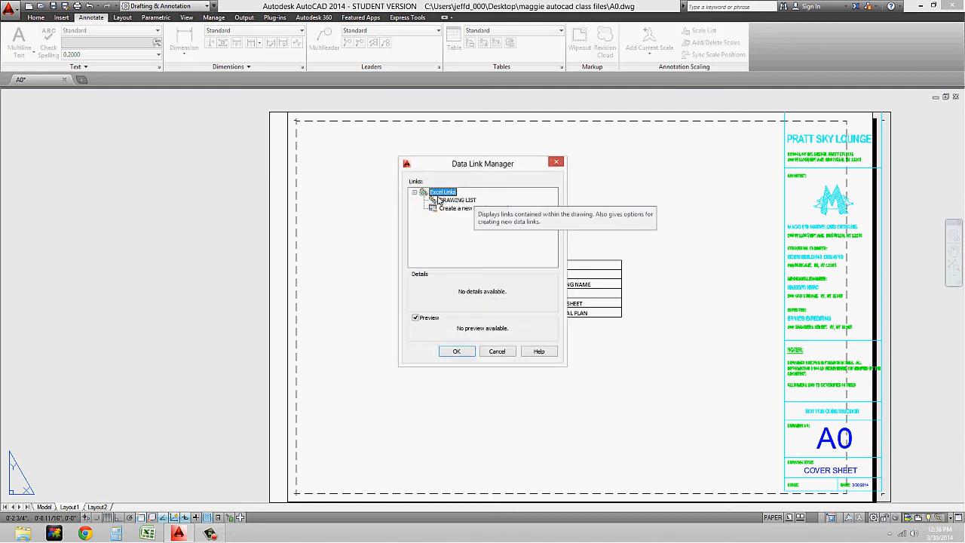
left_click(475, 201)
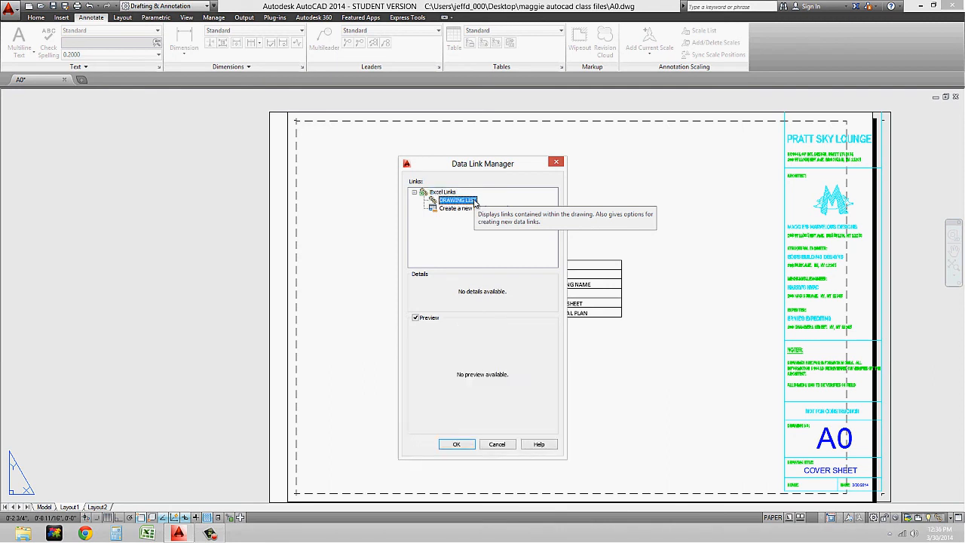
right_click(474, 202)
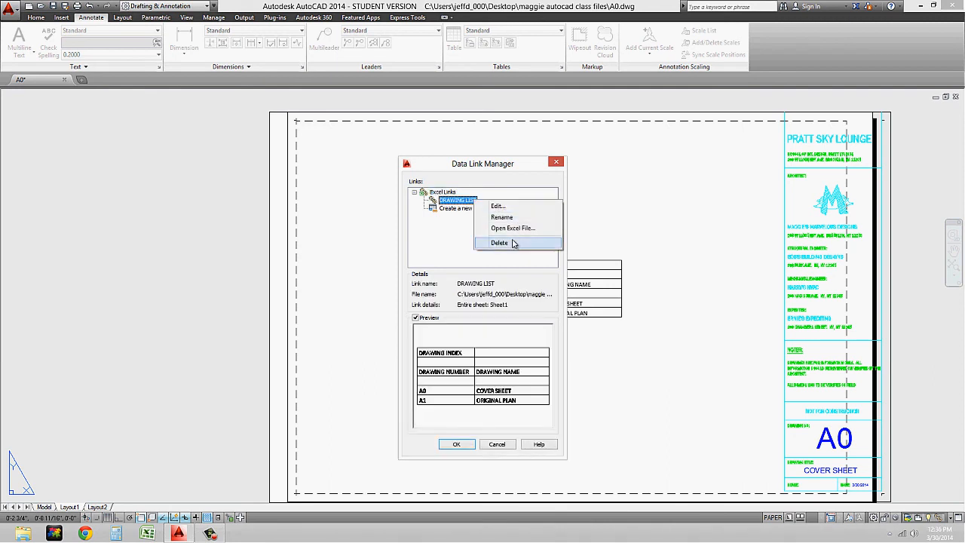
left_click(505, 446)
left_click(505, 445)
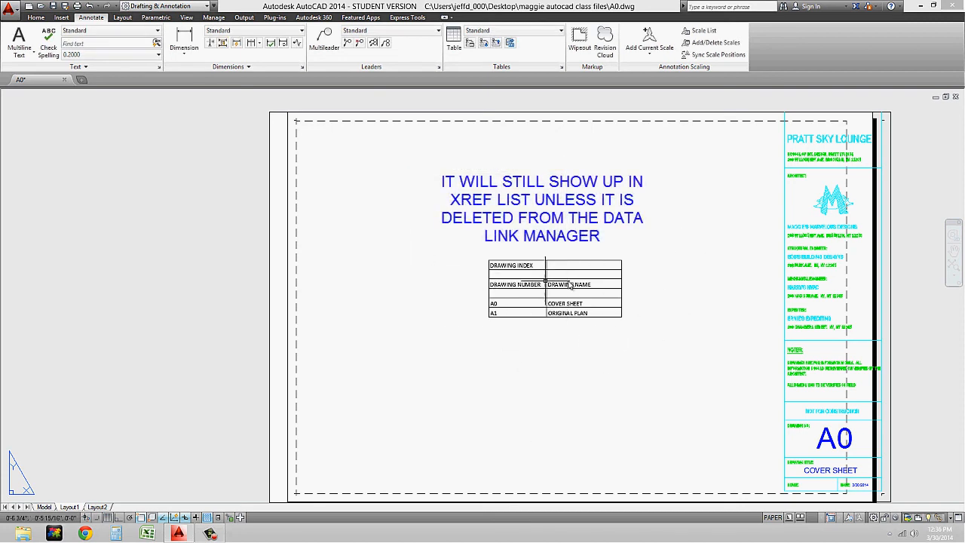